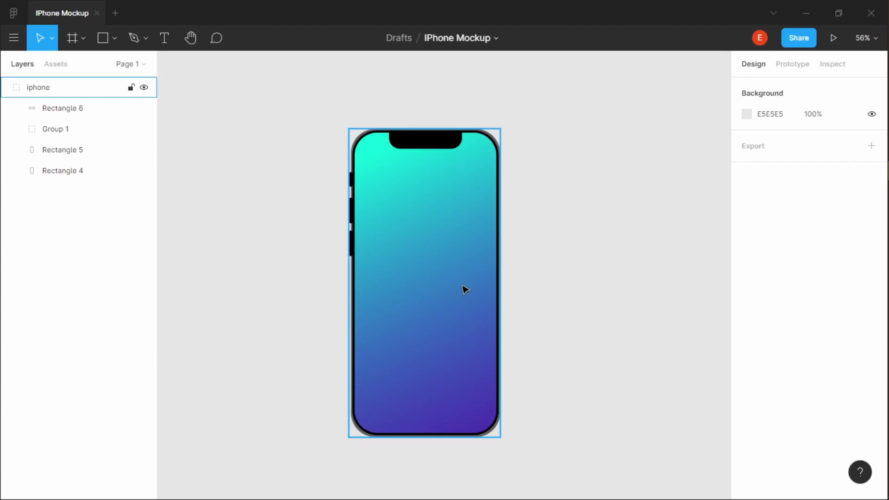
left_click_drag(465, 289, 451, 276)
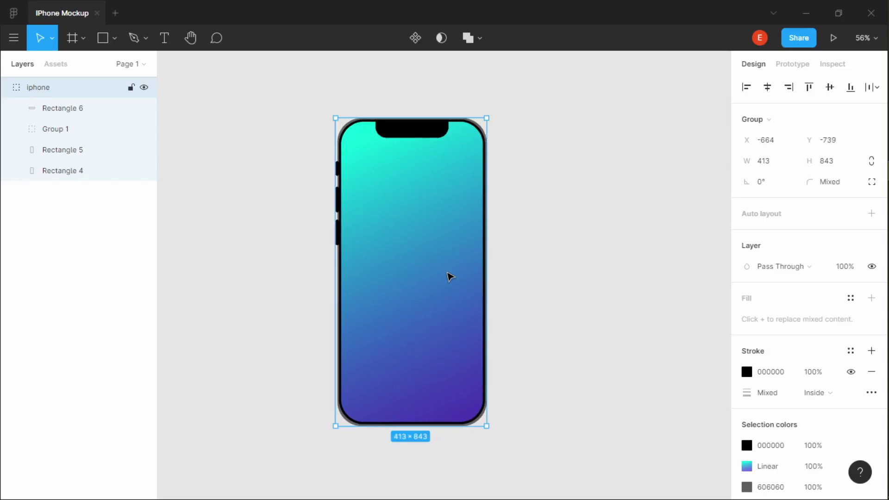
Create a new design file and draw a frame about 425 × 327 on the empty canvas
key("ctrl+n")
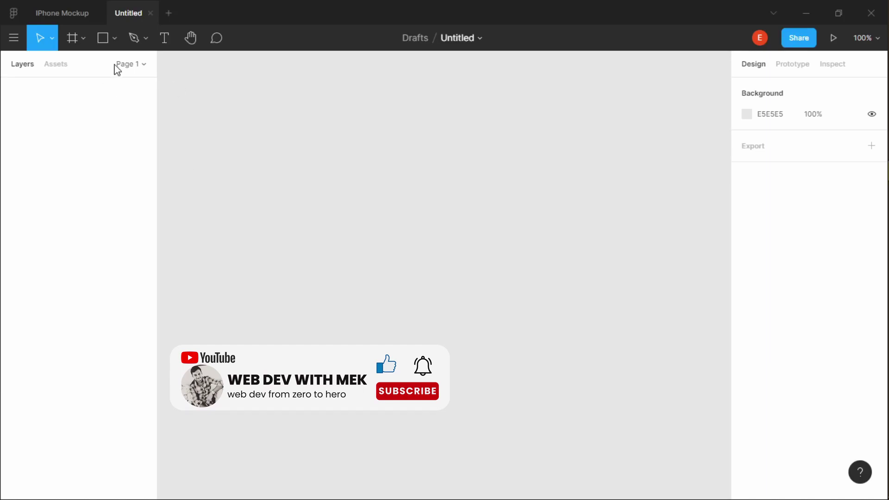
left_click(82, 37)
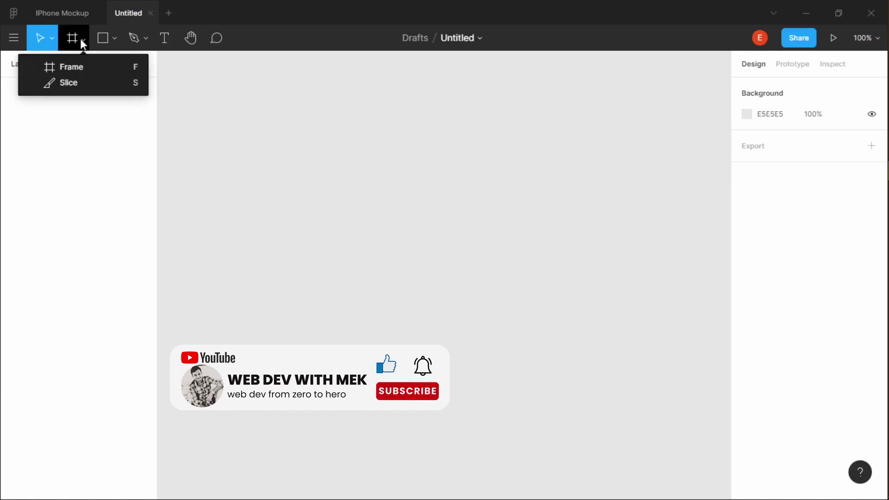
left_click(80, 68)
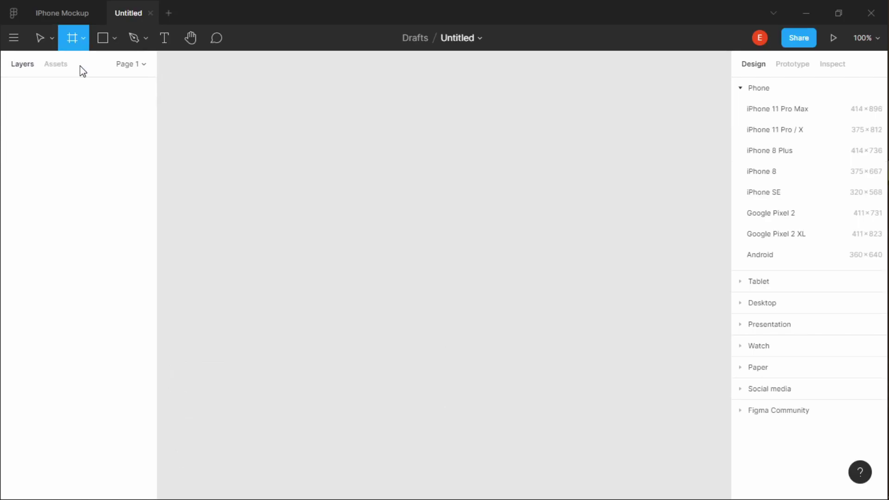
left_click(755, 304)
left_click_drag(344, 176, 619, 387)
left_click_drag(415, 266, 334, 245)
Resize the frame to 1920 wide by 1080 high and fit it in view
left_click(781, 168)
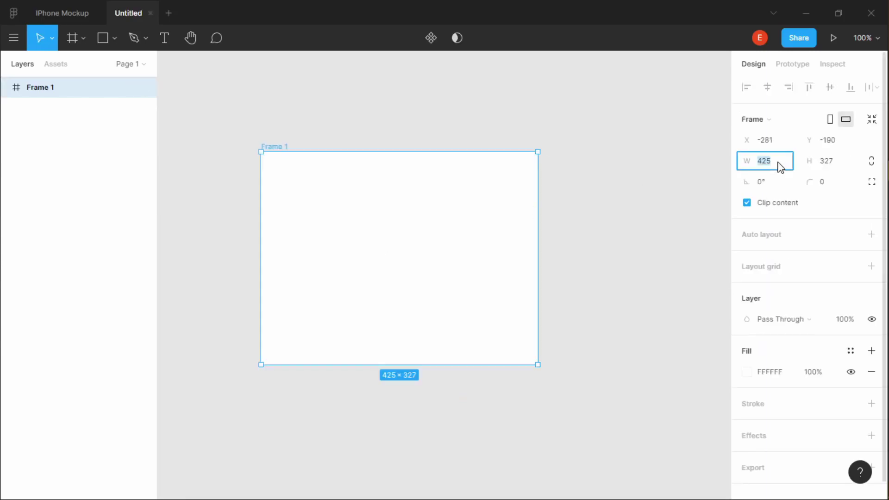
key("BackSpace")
key("Tab")
key("BackSpace")
type("1080")
key("Return")
left_click_drag(542, 303, 283, 195)
scroll(468, 286, "down", 5)
scroll(360, 255, "down", 2)
scroll(402, 320, "left", 2)
scroll(401, 321, "up", 1)
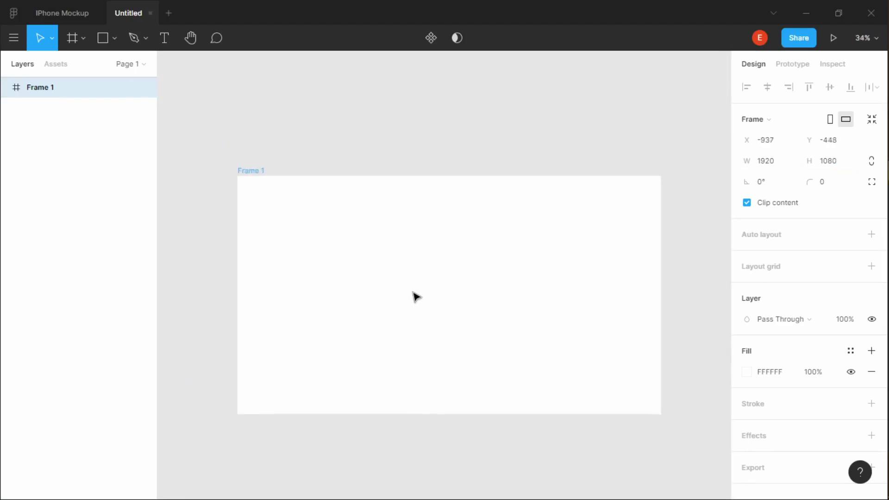
left_click(415, 124)
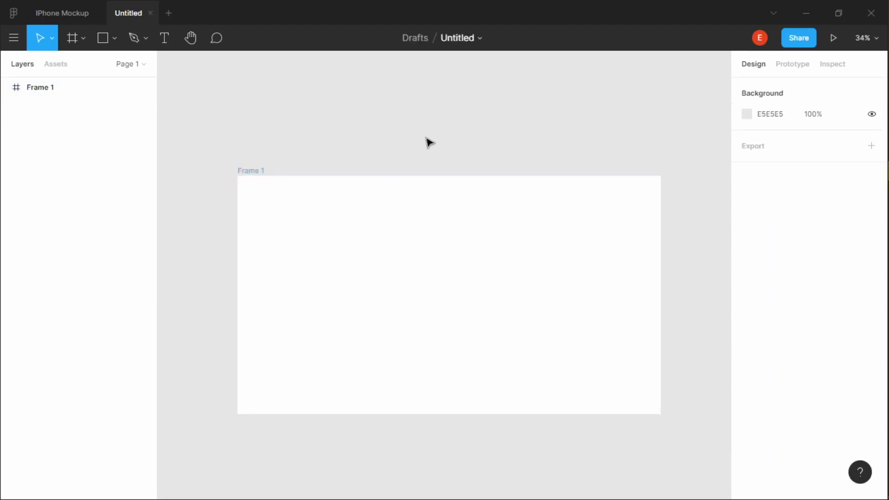
Draw a rectangle inside the frame for the phone body and size it to 408 × 843
left_click(103, 39)
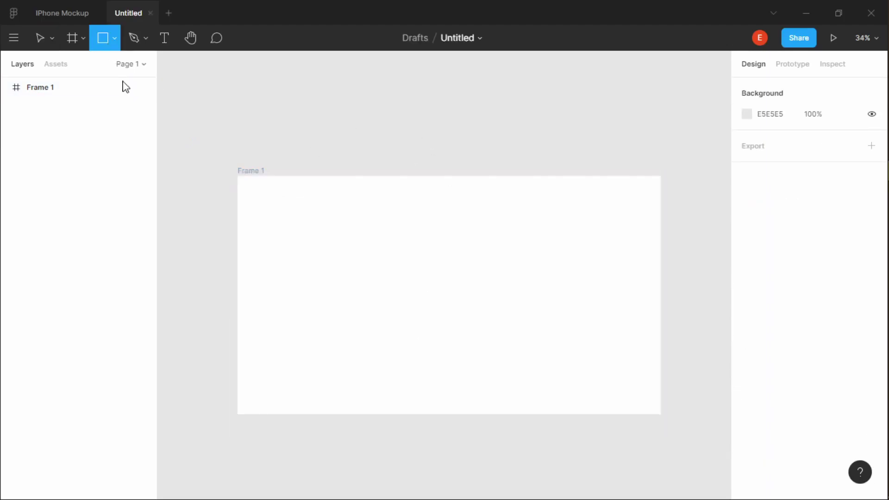
left_click_drag(391, 230, 494, 383)
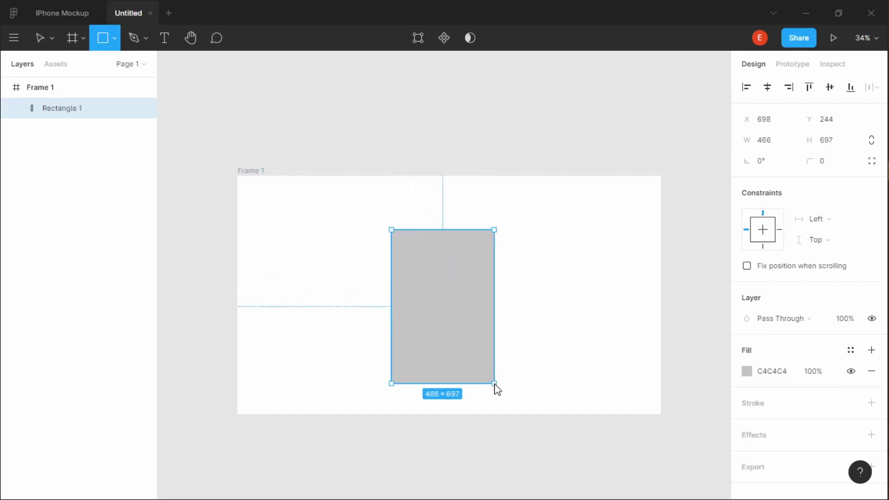
left_click(776, 141)
key("BackSpace")
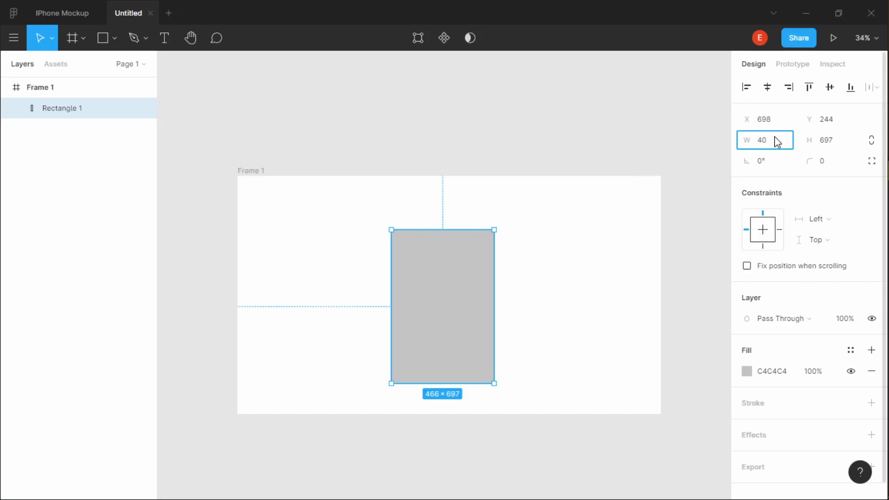
type("408")
key("Return")
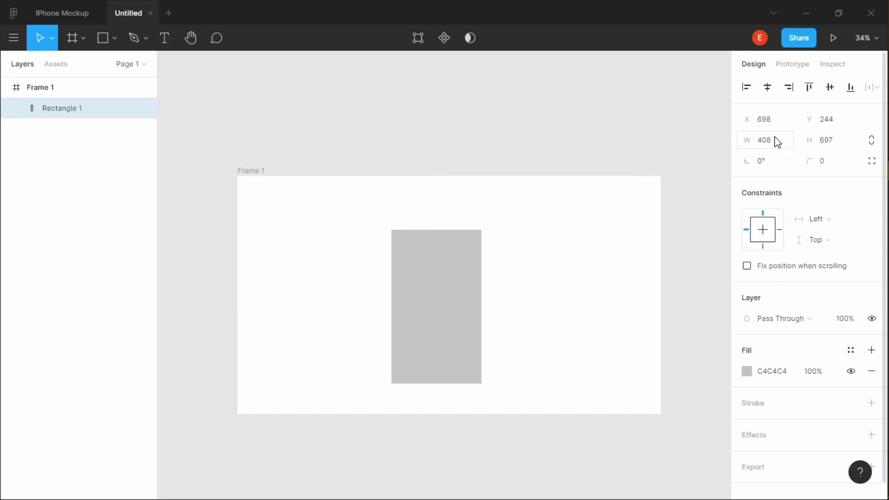
left_click(843, 148)
key("BackSpace")
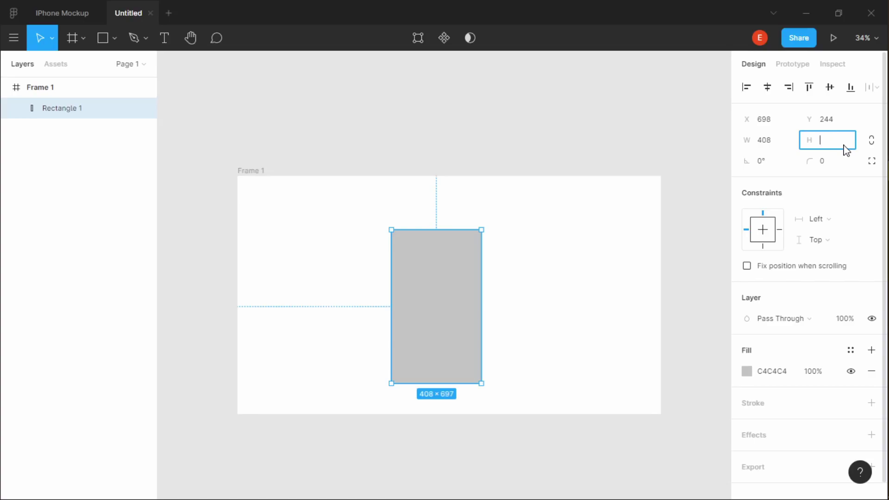
type("843")
key("Return")
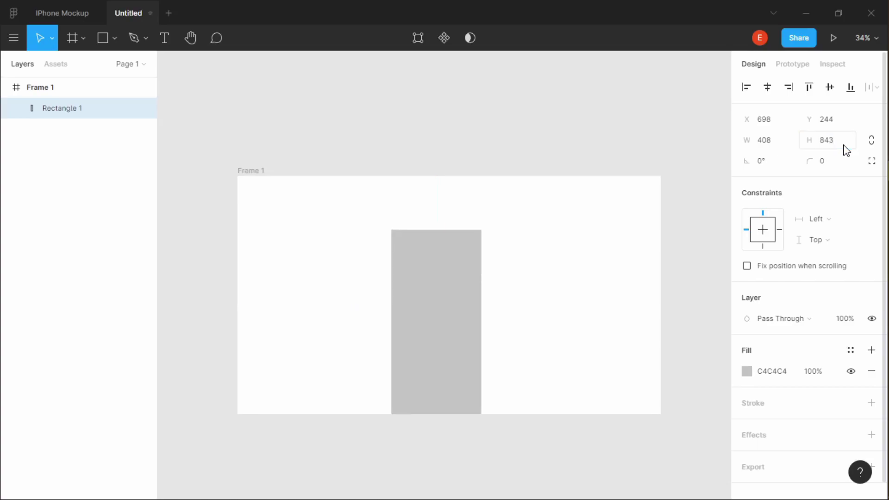
Move the phone body rectangle to about X 730, Y 118 in the frame and set its corner radius to 66
left_click_drag(433, 334, 441, 301)
scroll(464, 338, "up", 3)
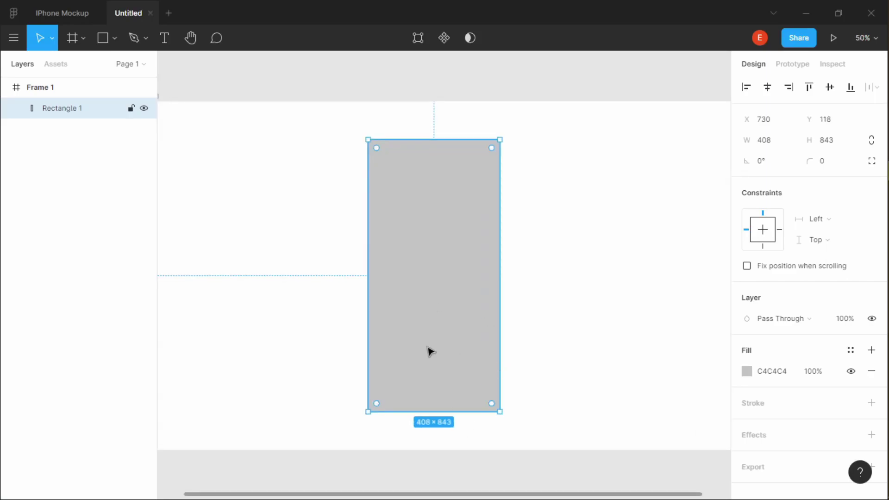
left_click(831, 169)
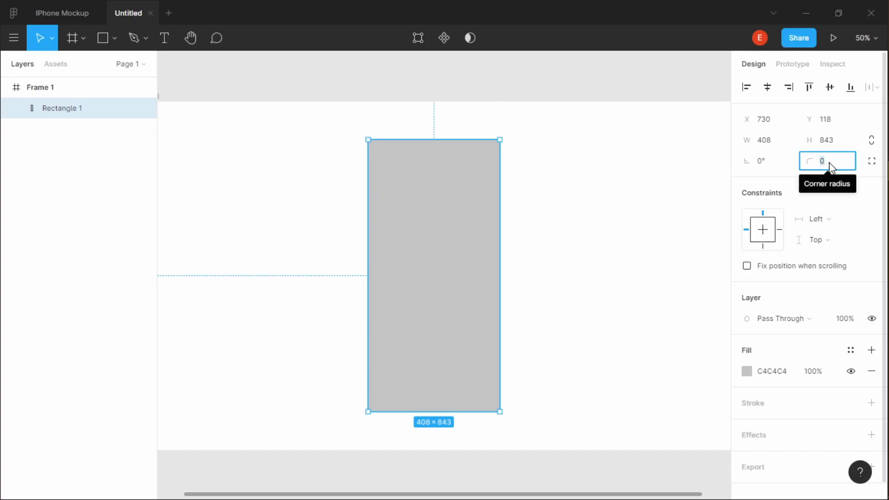
key("BackSpace")
key("Return")
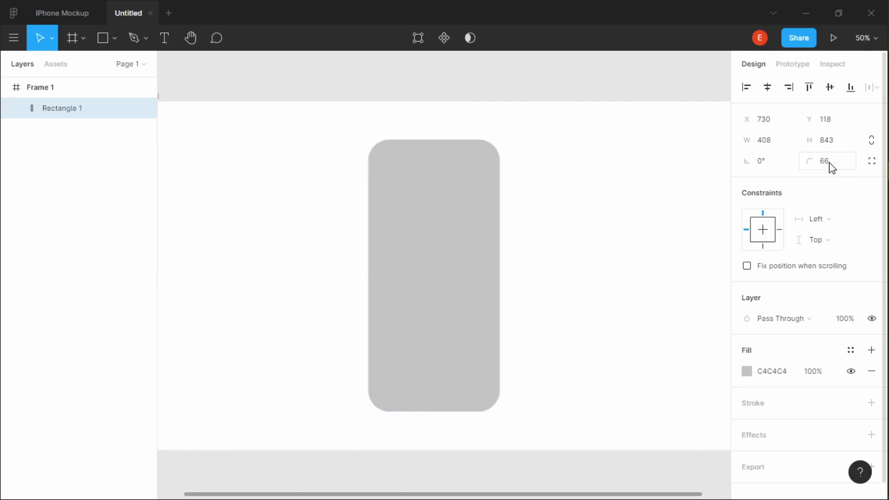
Set the phone body rectangle's fill colour to 606060
left_click(769, 374)
key("BackSpace")
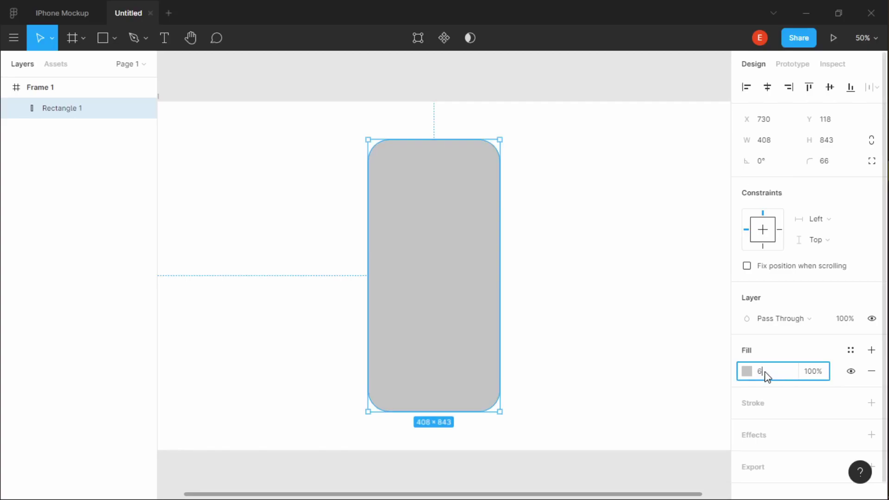
type("606060")
key("Return")
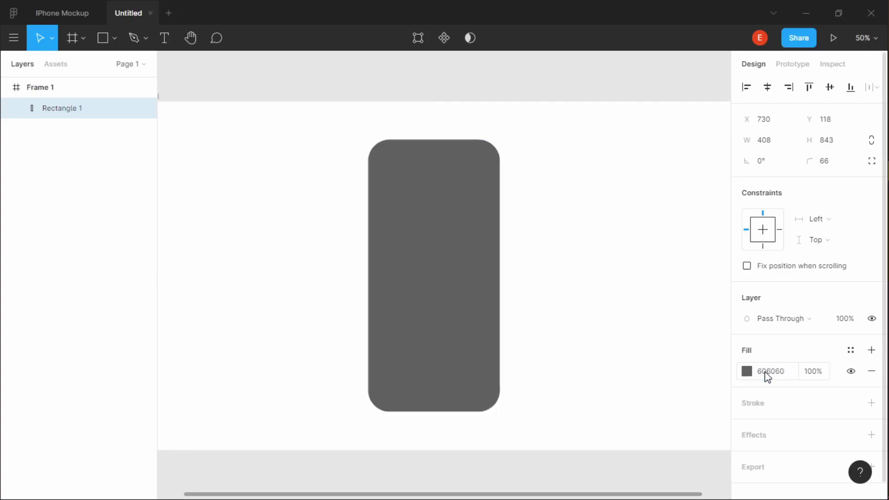
left_click(568, 350)
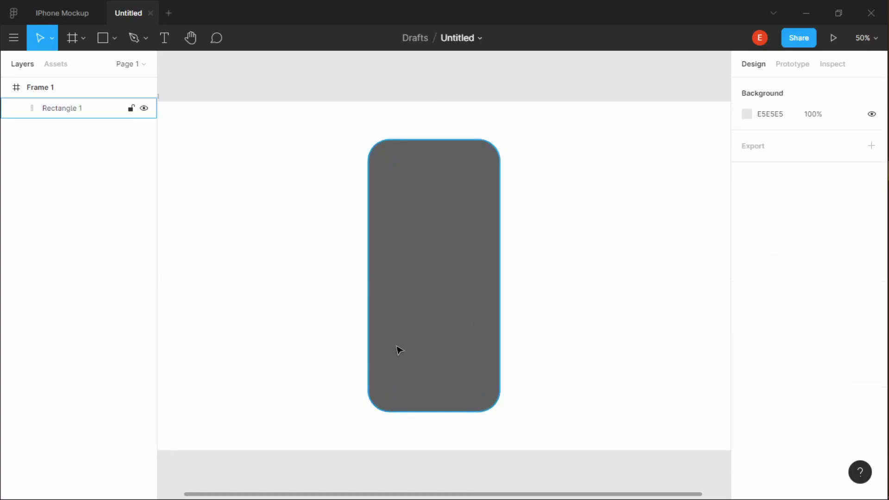
Add a drop shadow to the phone body rectangle with an X offset of 100 and a Y offset of -100
left_click(419, 326)
scroll(751, 429, "down", 2)
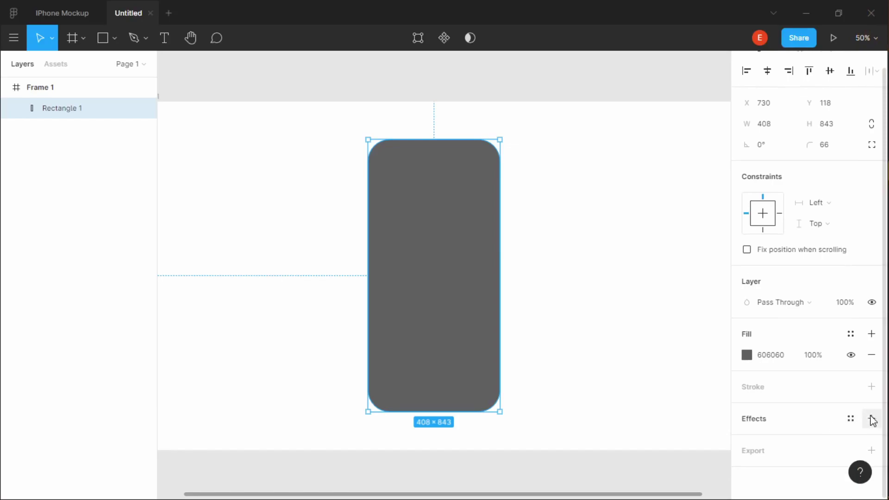
left_click(872, 420)
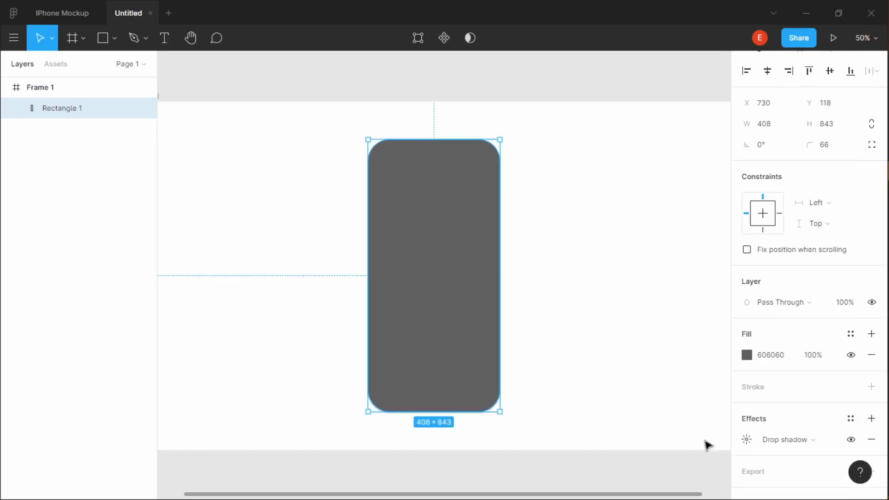
left_click(747, 440)
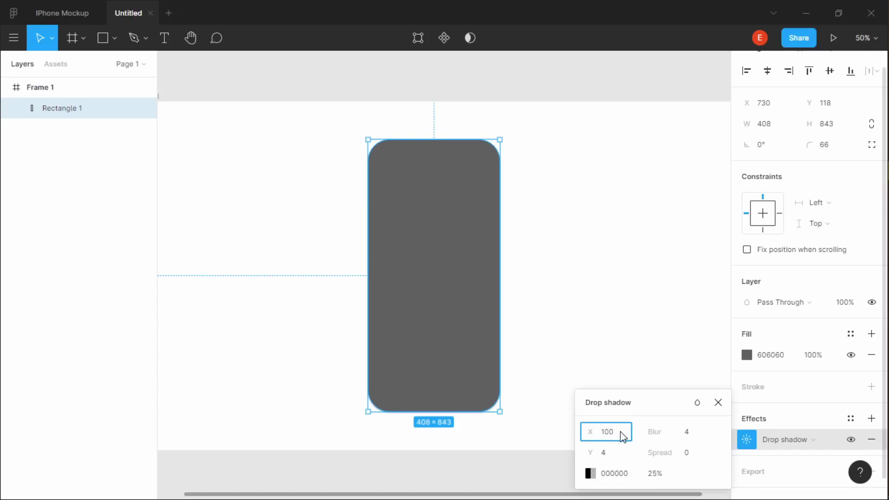
left_click(619, 451)
type("-100")
key("Return")
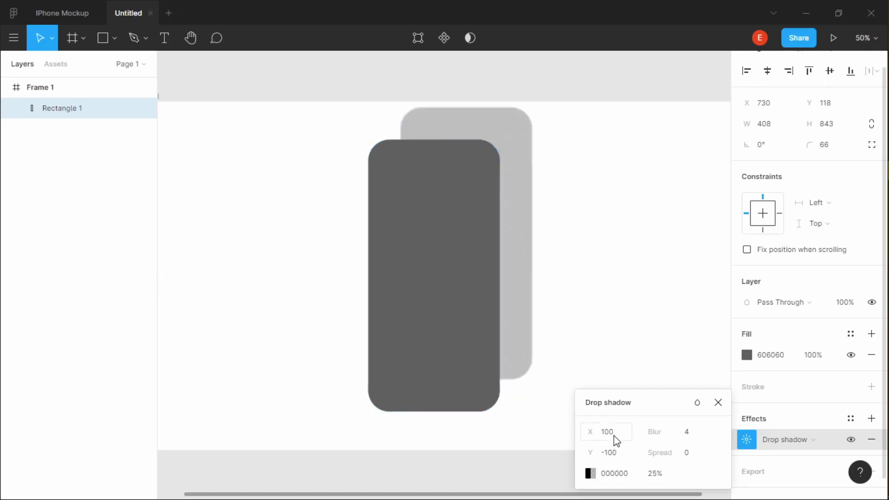
Change the drop shadow's offsets to X -100 and Y 100 so it falls to the lower left
left_click(609, 454)
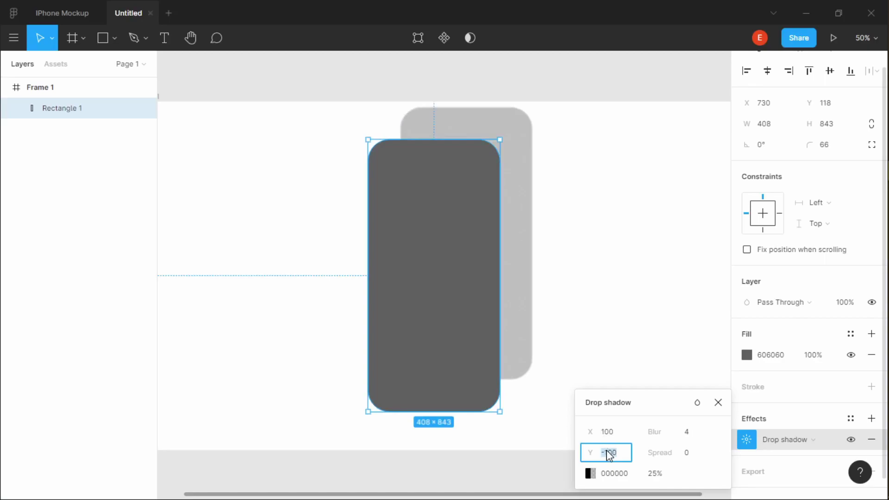
left_click(607, 453)
key("BackSpace")
left_click(605, 435)
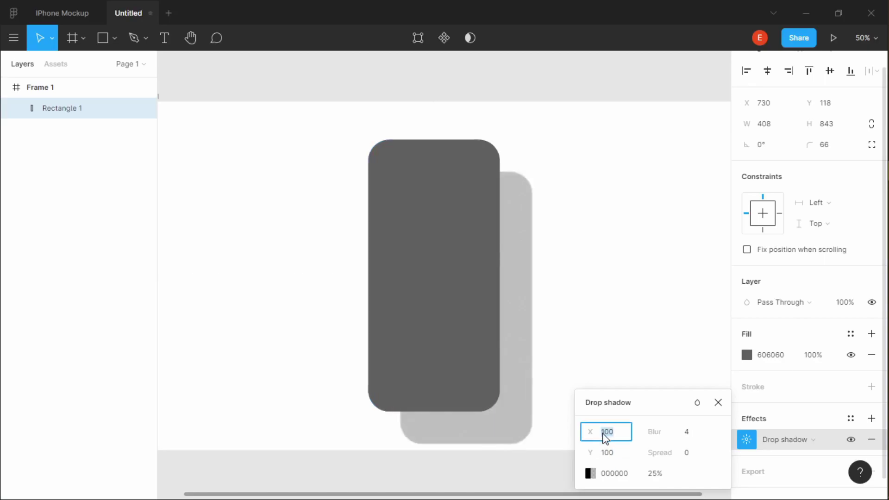
type("-100")
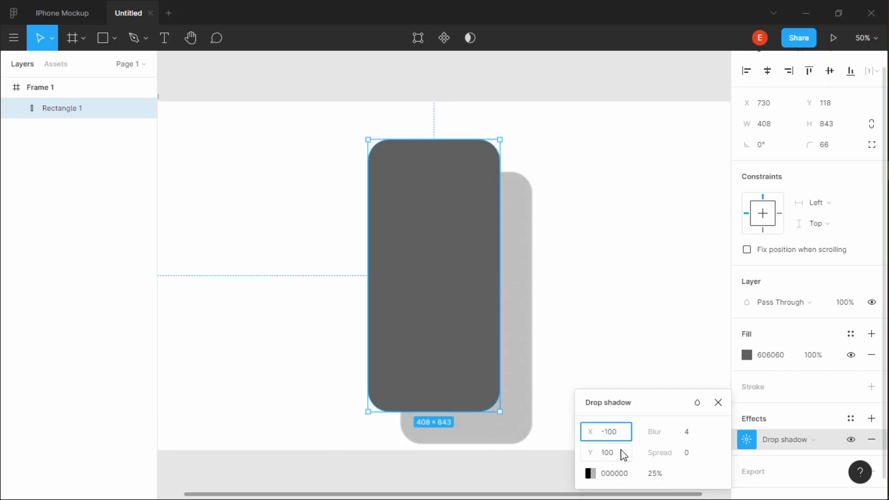
key("Return")
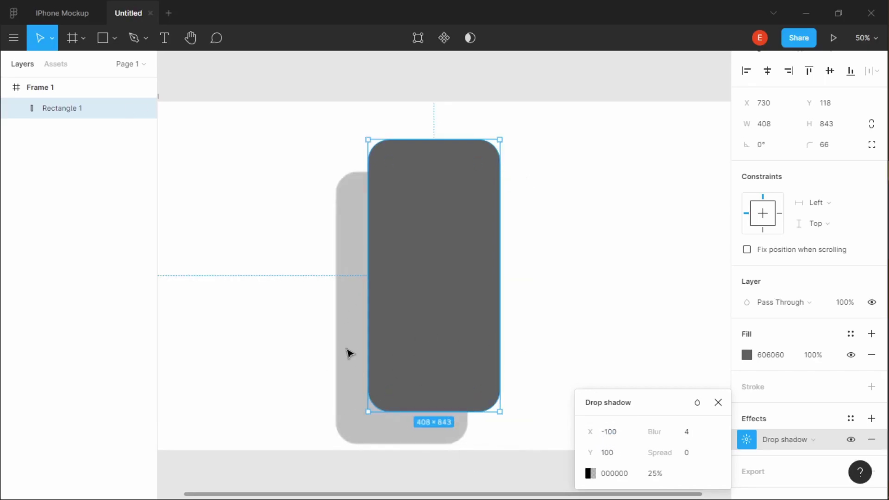
Set the drop shadow's blur to 90 and close the shadow settings
left_click(694, 434)
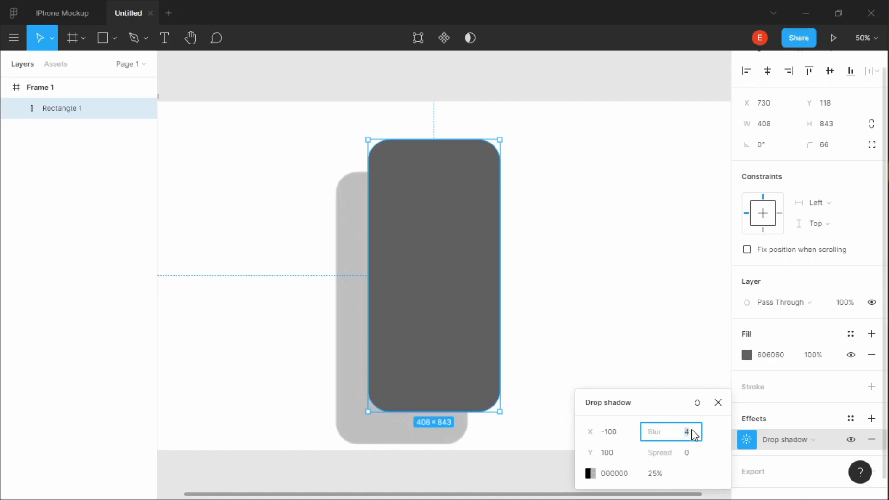
type("90")
key("Return")
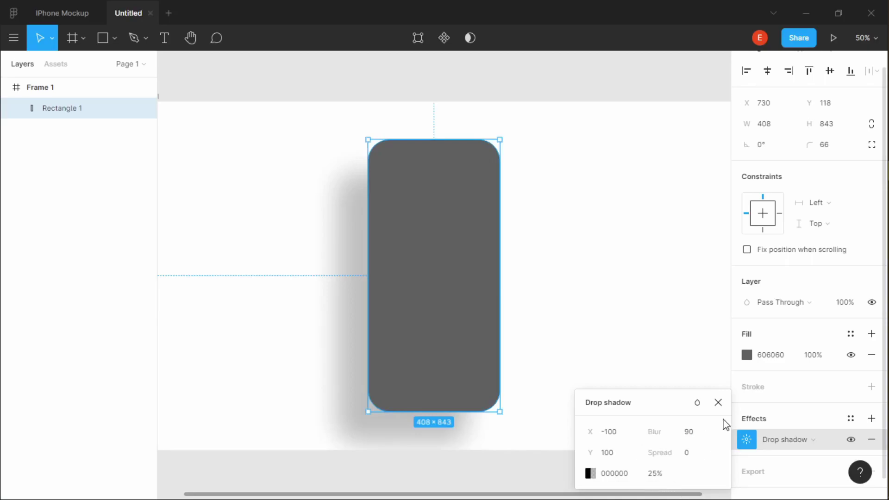
left_click(719, 403)
left_click(586, 366)
Center the phone body rectangle horizontally in the frame, at about X 756, Y 100
scroll(578, 357, "down", 1)
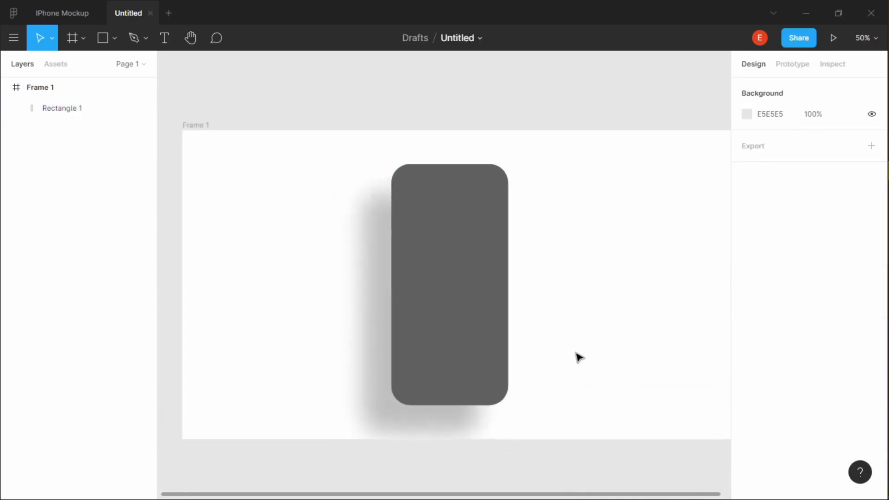
left_click_drag(463, 295, 456, 326)
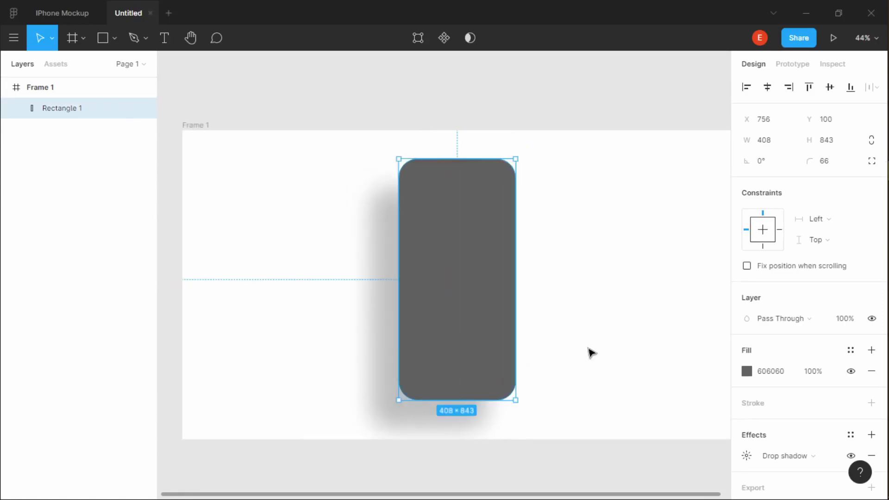
left_click(580, 358)
Draw a narrow rectangle about 34 × 118 to the right of the phone body and set its width to 9
scroll(579, 358, "up", 2)
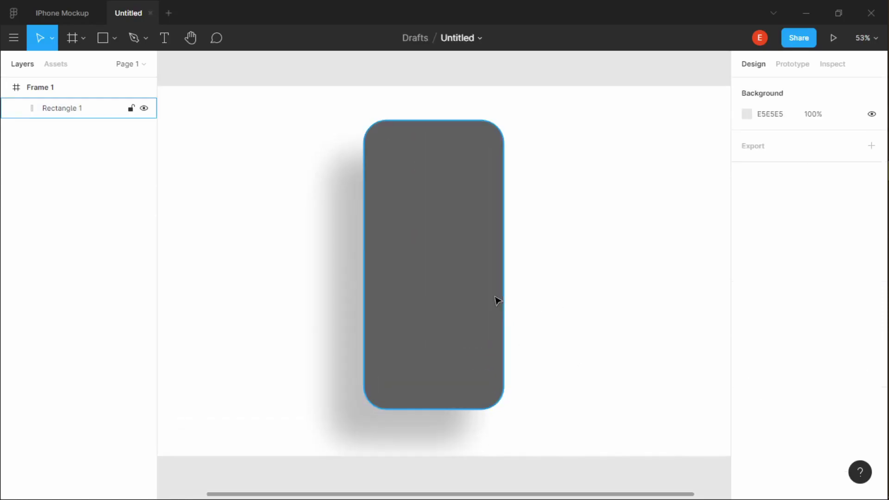
left_click(106, 40)
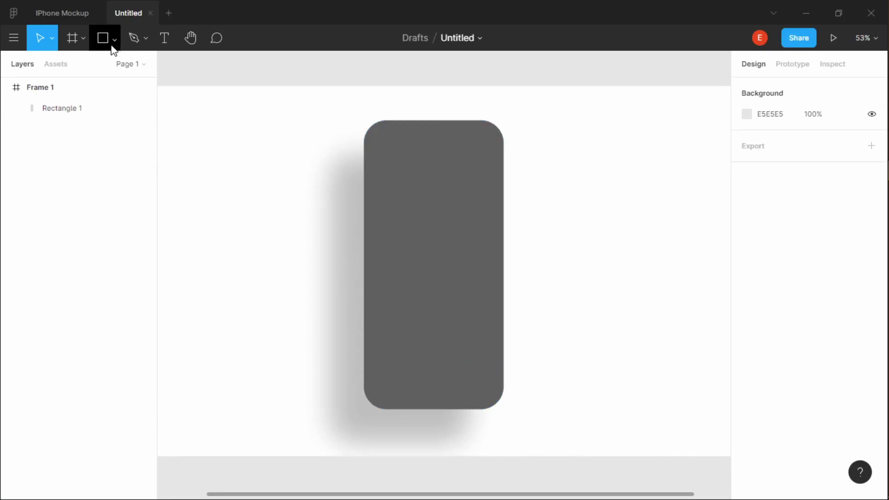
left_click_drag(582, 185, 592, 227)
left_click(772, 144)
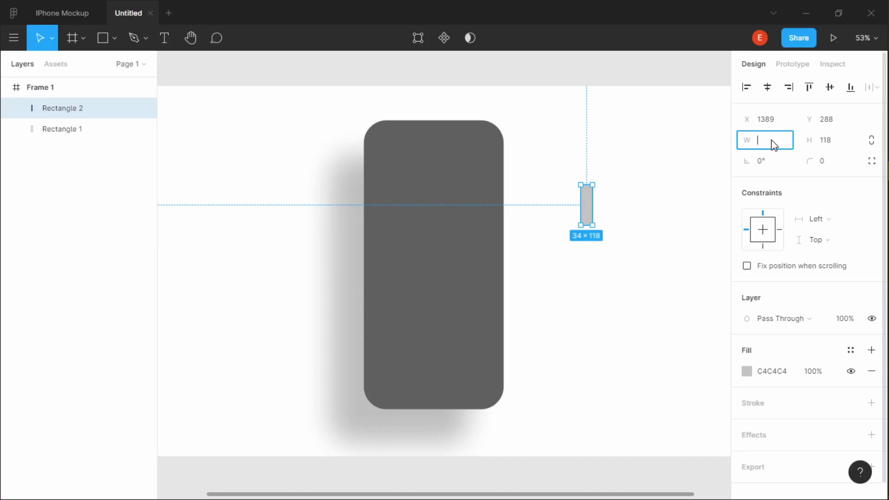
key("Return")
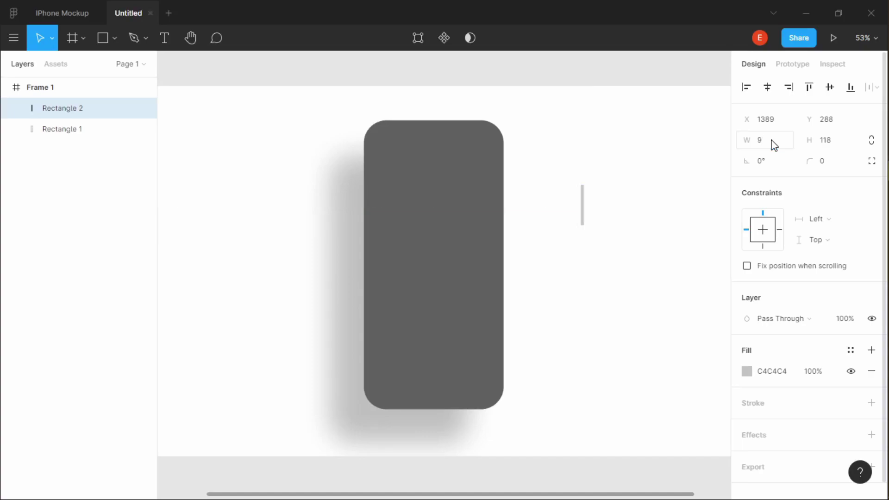
Set the narrow rectangle's height to 40 and its fill color to 000000
left_click(839, 145)
key("BackSpace")
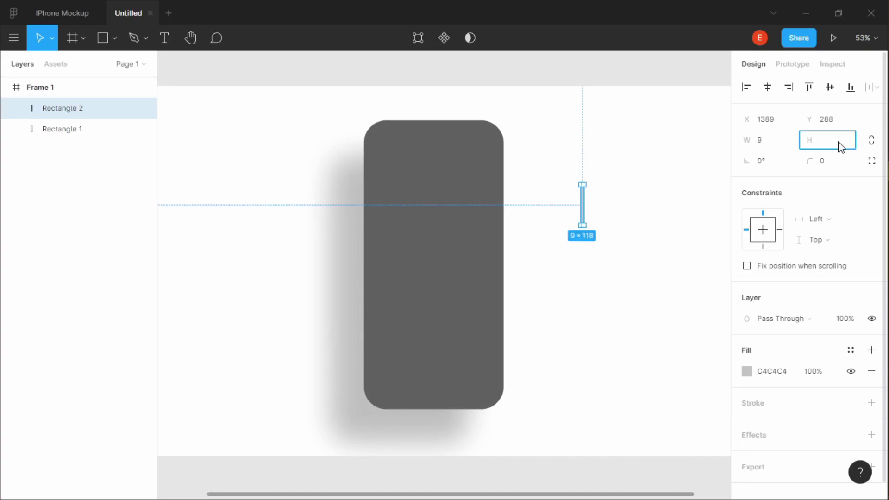
type("40")
key("Return")
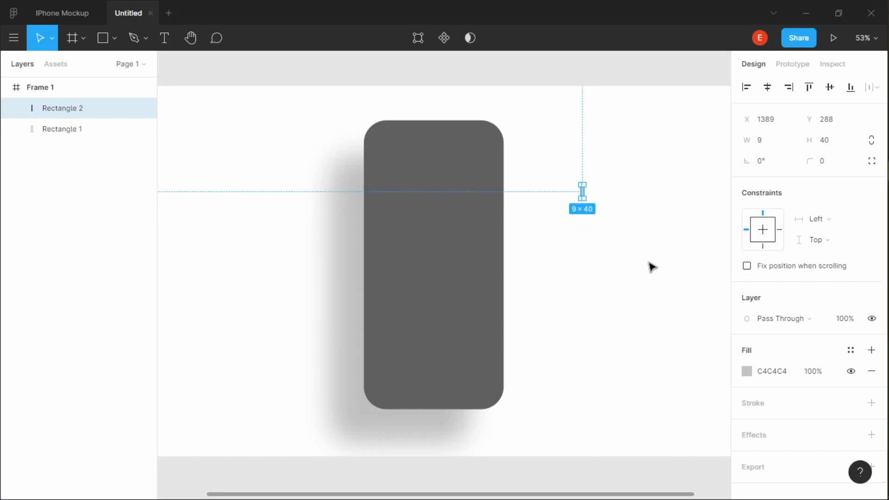
left_click(770, 371)
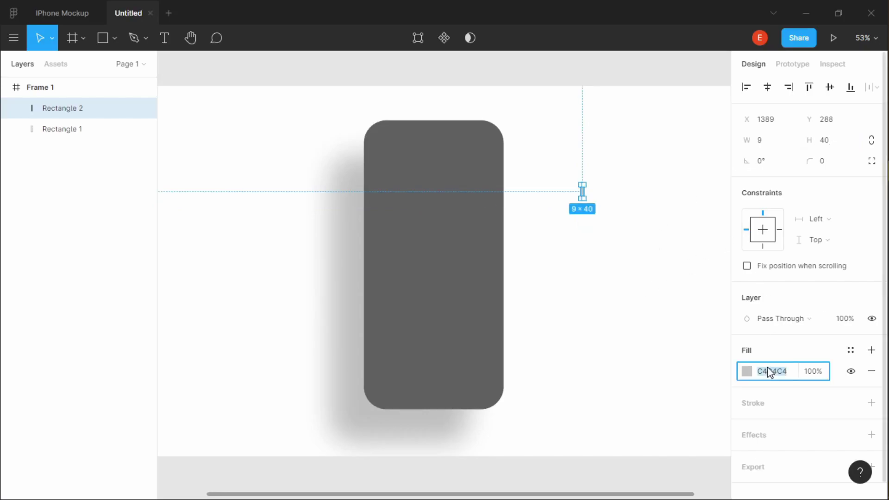
key("BackSpace")
key("Return")
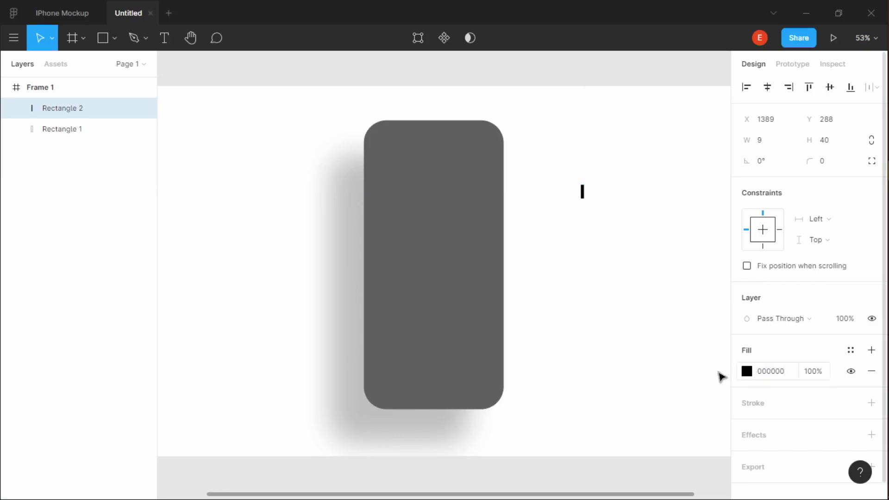
Round the narrow black rectangle's corners with a radius of 4.5
left_click(841, 162)
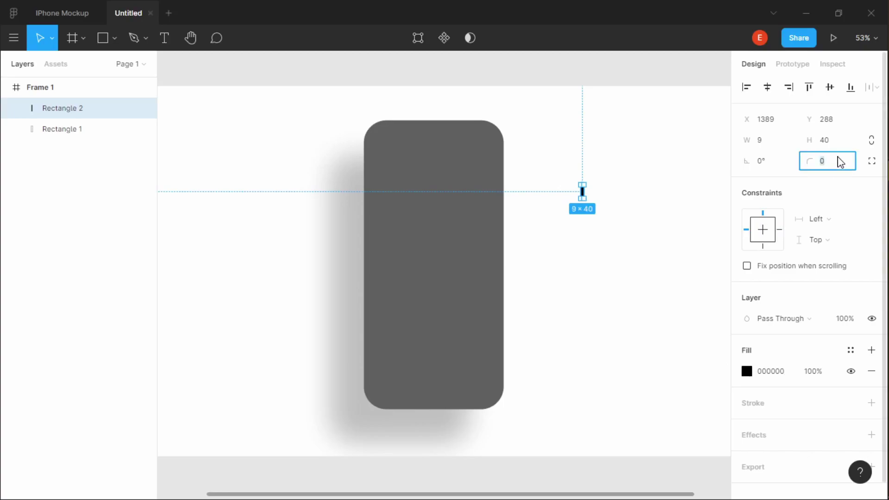
type("4.5")
key("Return")
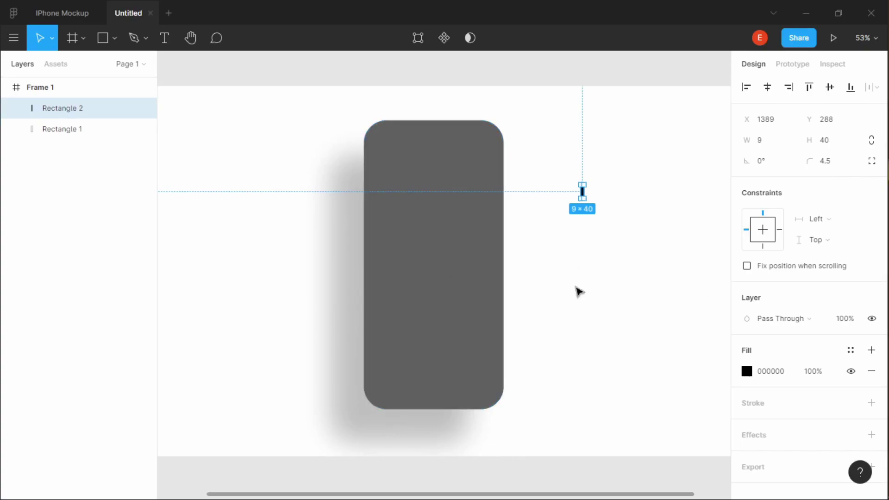
scroll(579, 291, "up", 3)
left_click(583, 312)
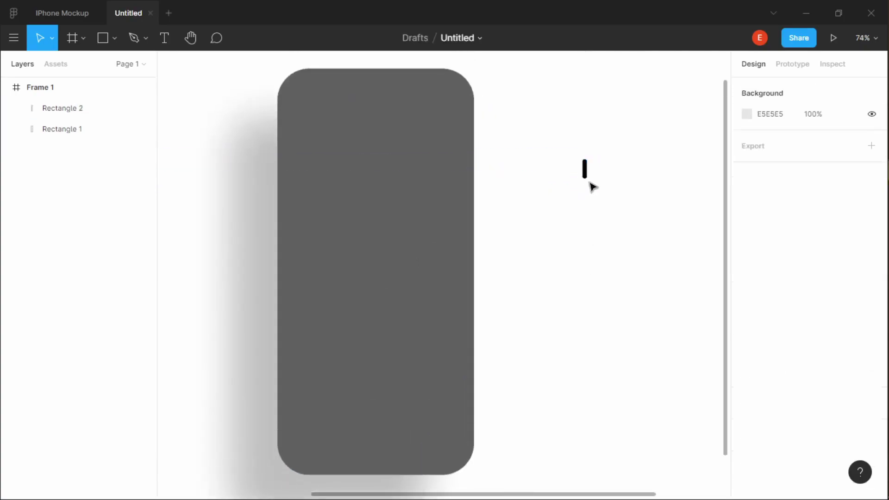
Duplicate the small black bar just below itself, at about X 1393, Y 375, and set the copy's height to 70
left_click(585, 171)
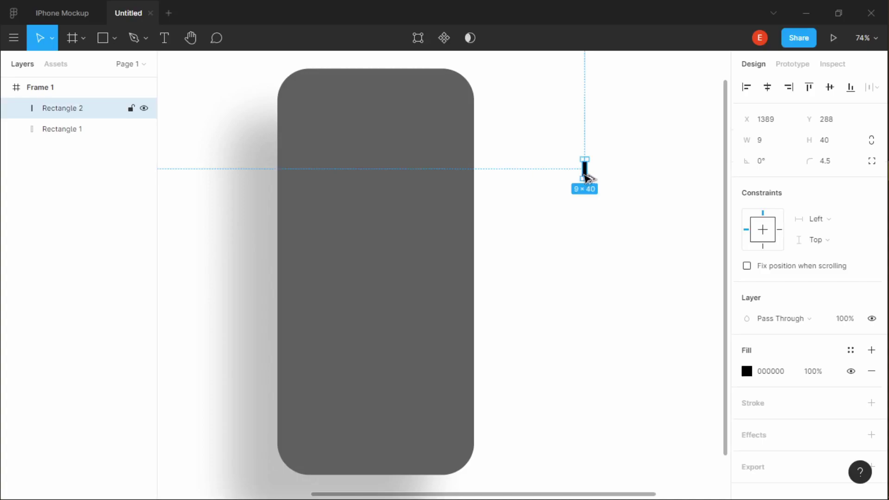
left_click_drag(589, 181, 587, 212)
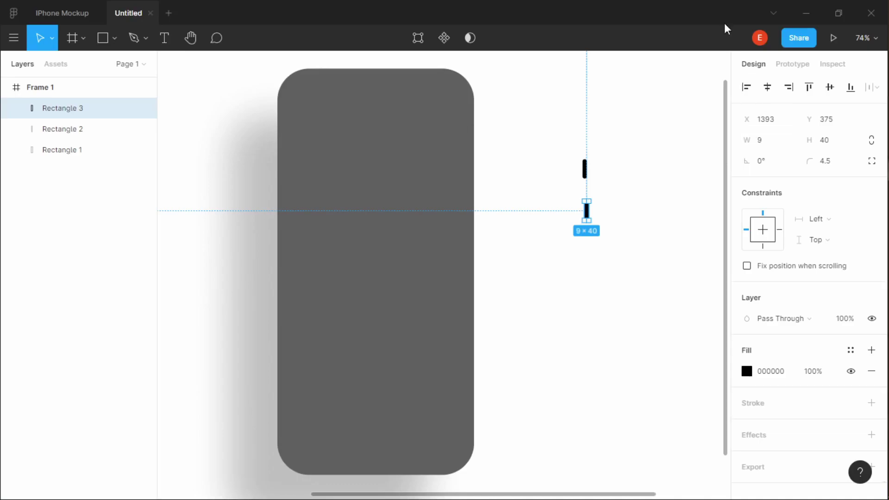
left_click(844, 142)
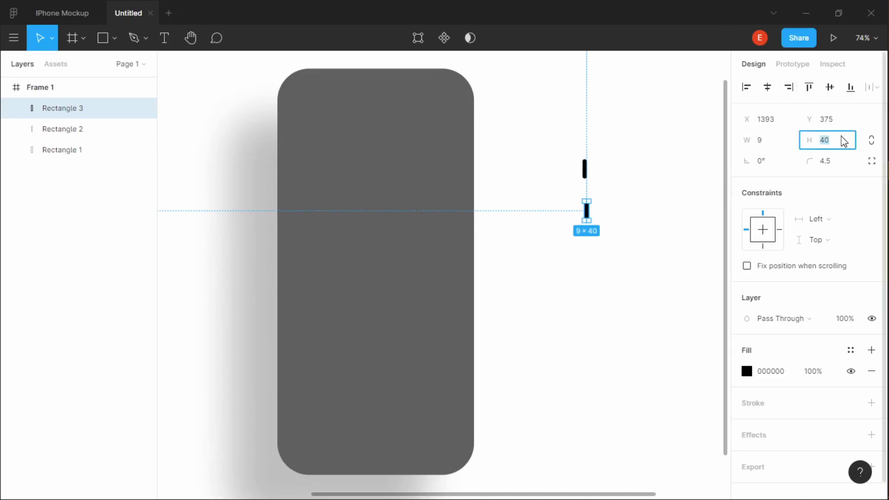
type("70")
key("Return")
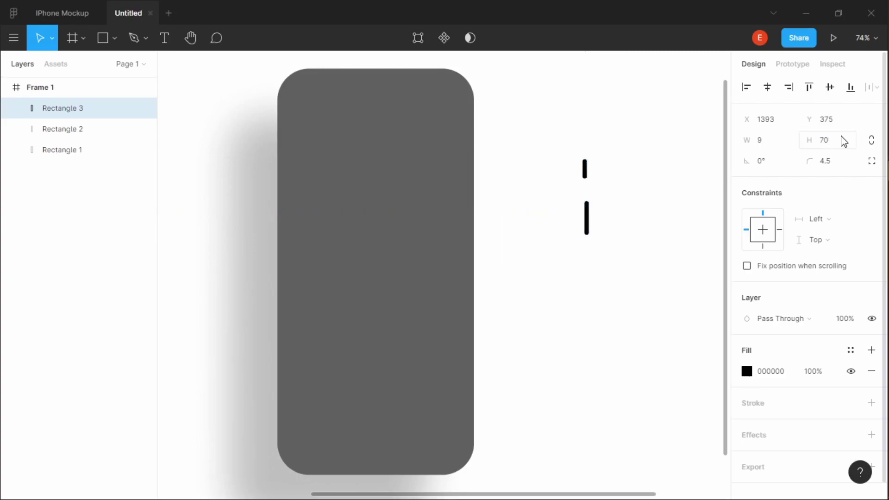
Duplicate the 70-high bar directly below itself, at about X 1393, Y 458
scroll(645, 360, "up", 4)
scroll(579, 363, "up", 3)
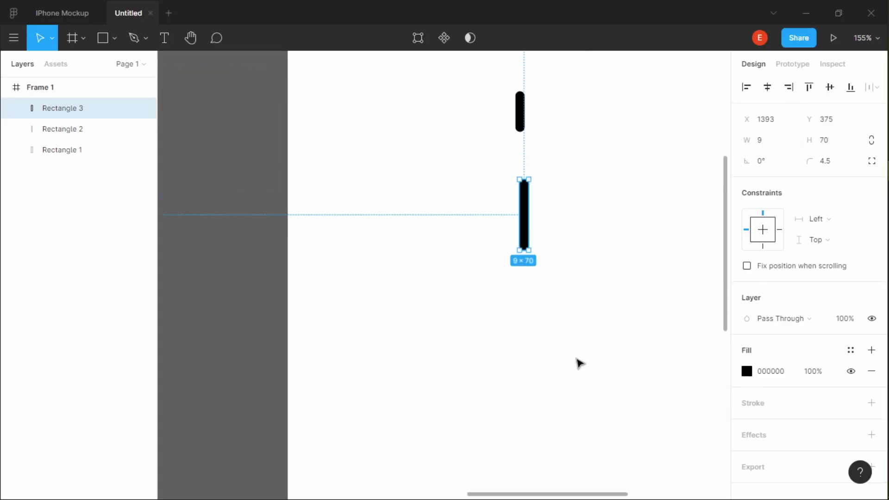
scroll(527, 274, "up", 1)
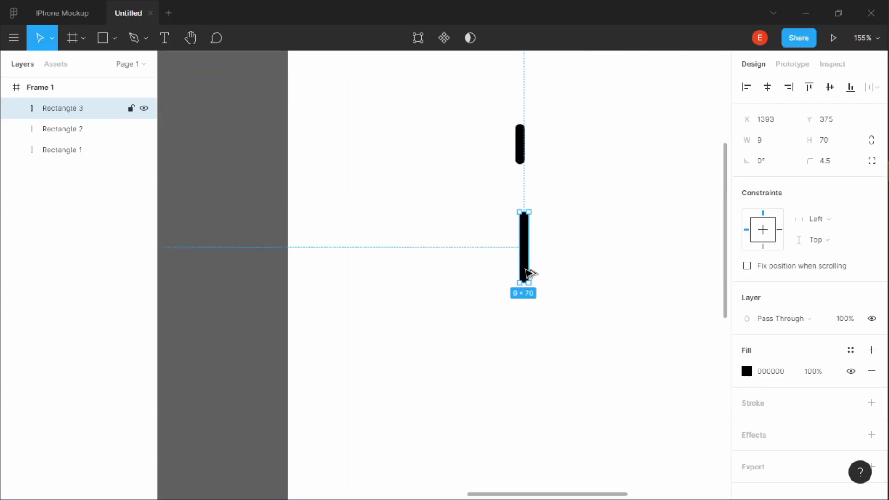
left_click_drag(527, 283, 529, 357)
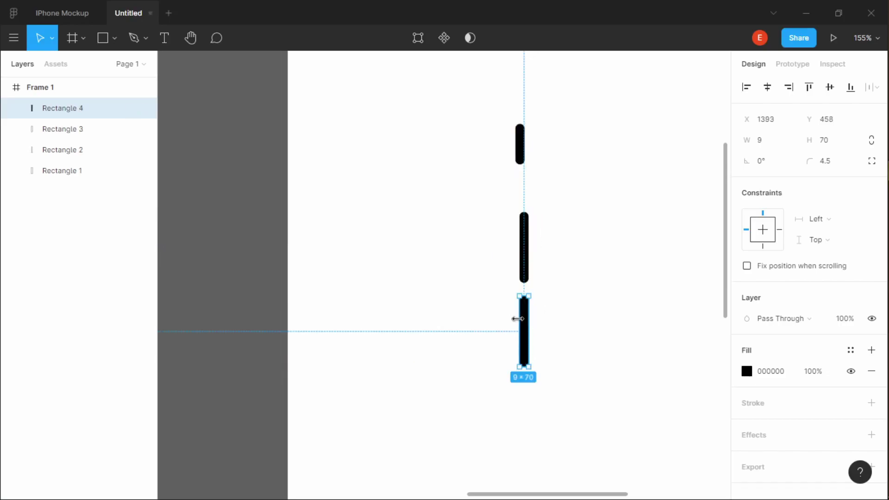
Move the short bar down and into line above the two longer bars, at about X 1393, Y 312
left_click(550, 299)
left_click_drag(522, 154, 533, 178)
left_click(587, 247)
Select the three black bars together and group them
left_click_drag(460, 147, 568, 439)
left_click(437, 156)
left_click_drag(444, 123, 580, 420)
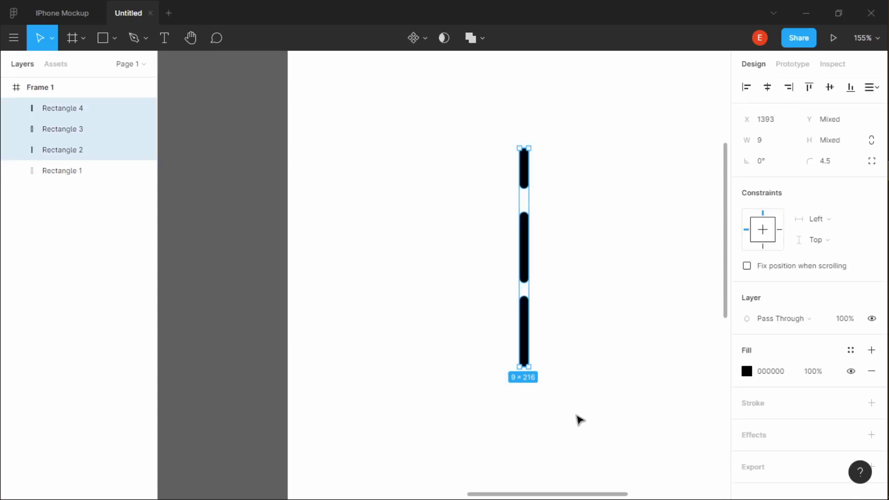
key("ctrl+g")
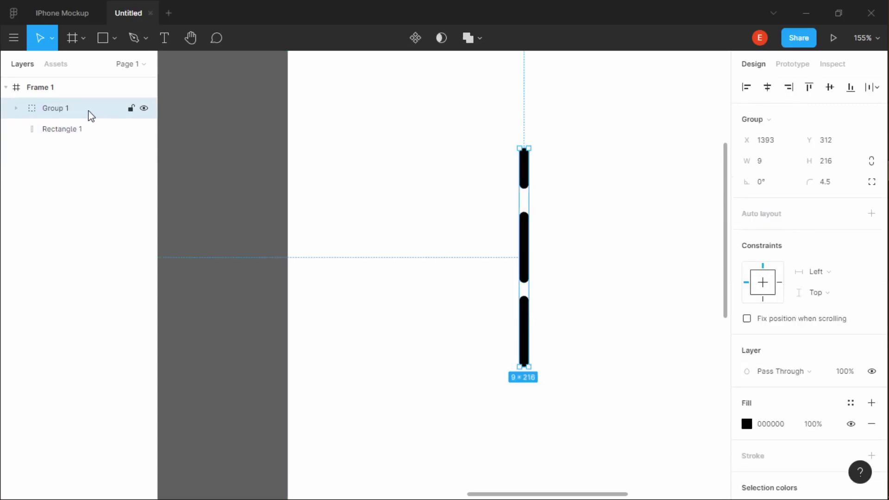
Rename the group of three bars as buttons
double_click(84, 111)
key("BackSpace")
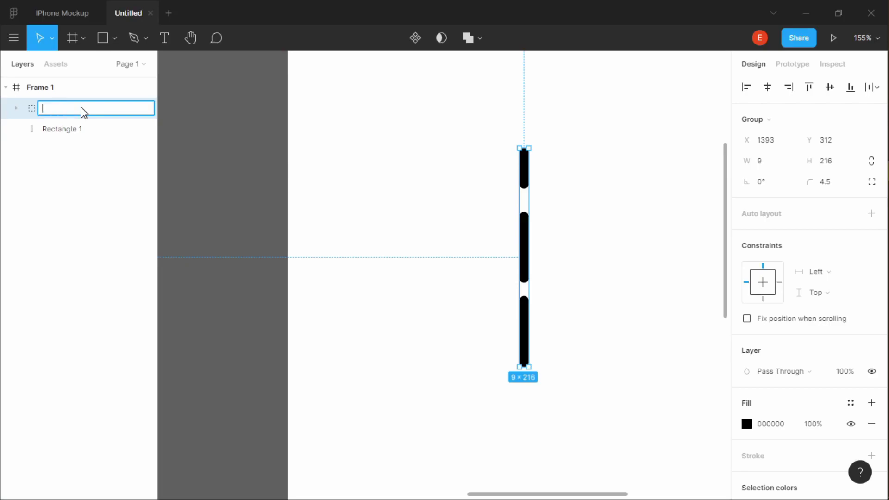
type("buttons")
key("Return")
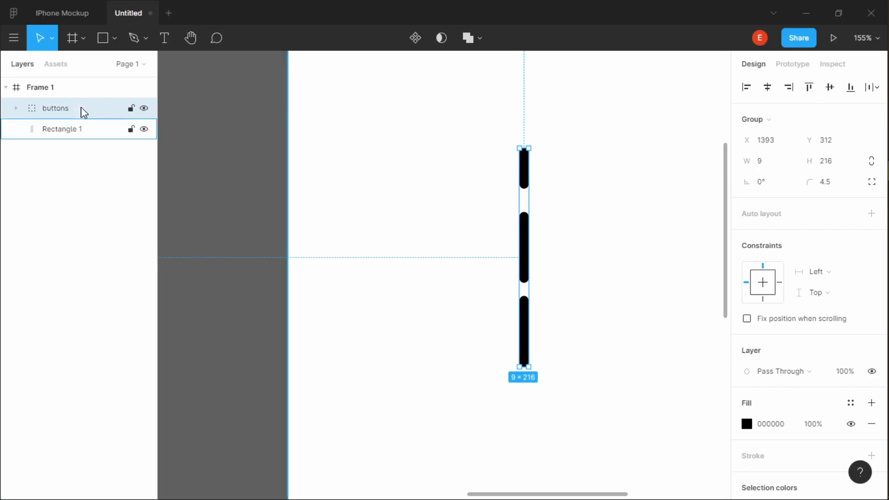
left_click(477, 406)
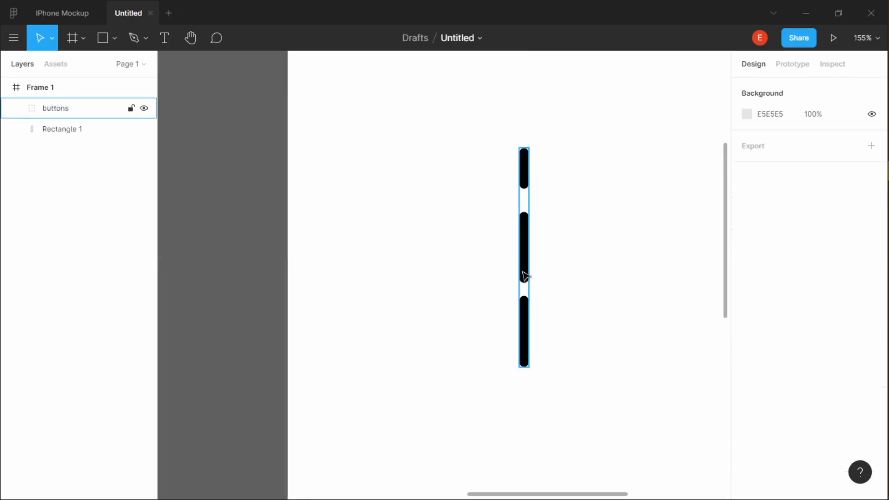
Move the buttons group against the phone body's left edge near its upper part, at about X 747, Y 208
left_click(523, 280)
scroll(514, 306, "down", 5)
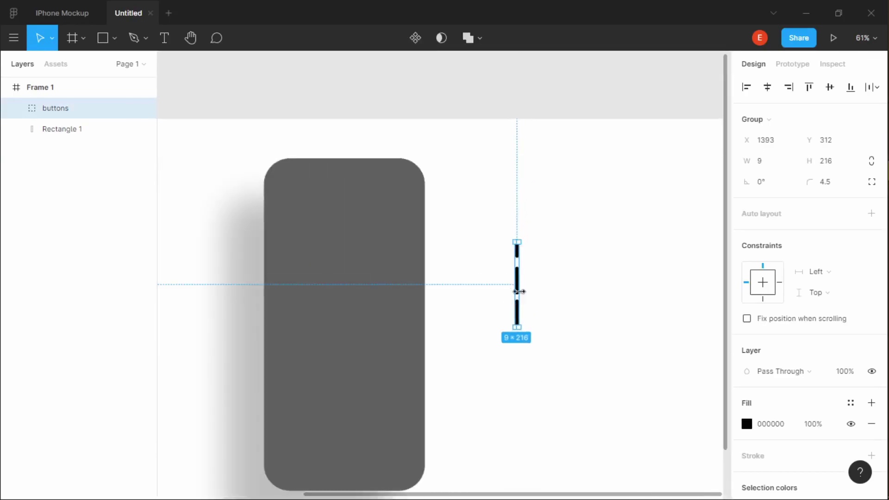
left_click_drag(520, 290, 262, 247)
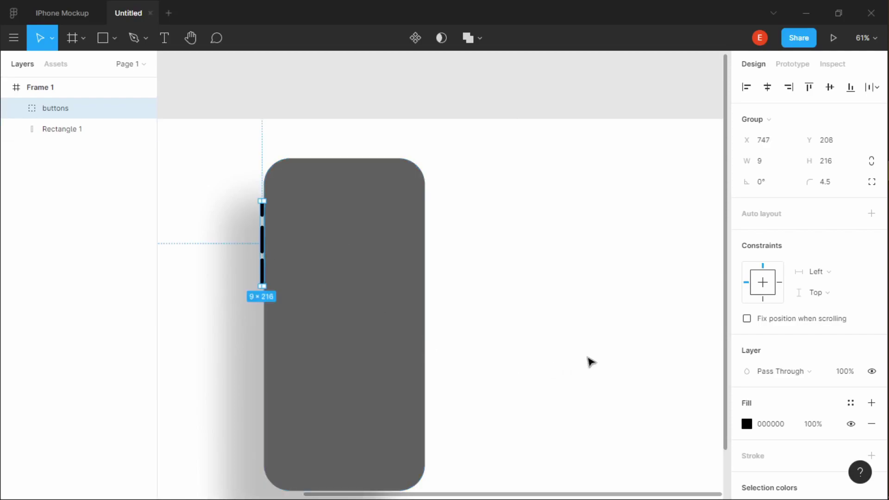
left_click(520, 378)
Draw a rectangle about 353 × 769 to the right of the phone body and set its size to 400 × 834
scroll(519, 373, "down", 2)
scroll(514, 369, "down", 1)
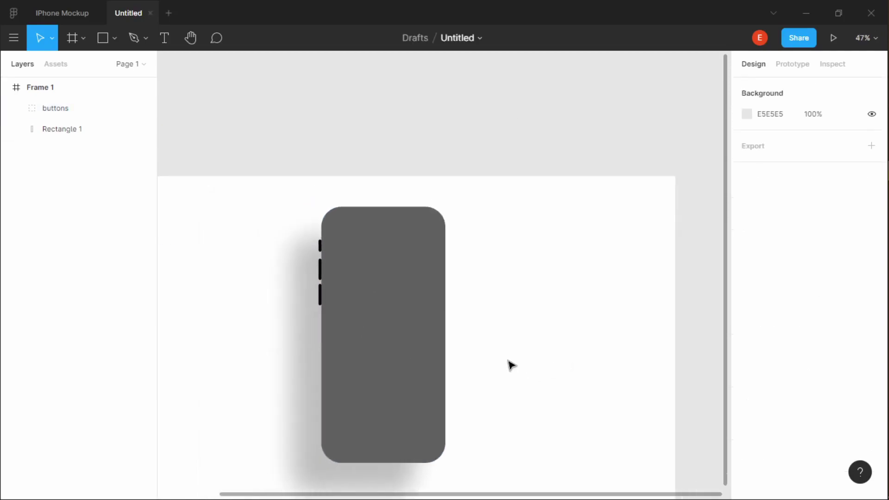
scroll(509, 364, "right", 1)
scroll(508, 363, "down", 1)
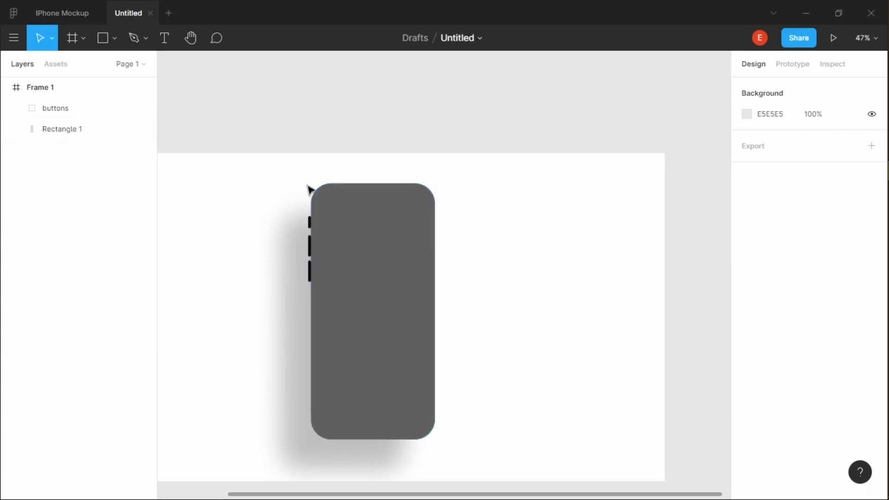
left_click(102, 38)
mouse_move(534, 212)
left_mouse_down()
mouse_move(560, 380)
mouse_move(589, 451)
mouse_move(641, 452)
left_mouse_up()
left_click(771, 143)
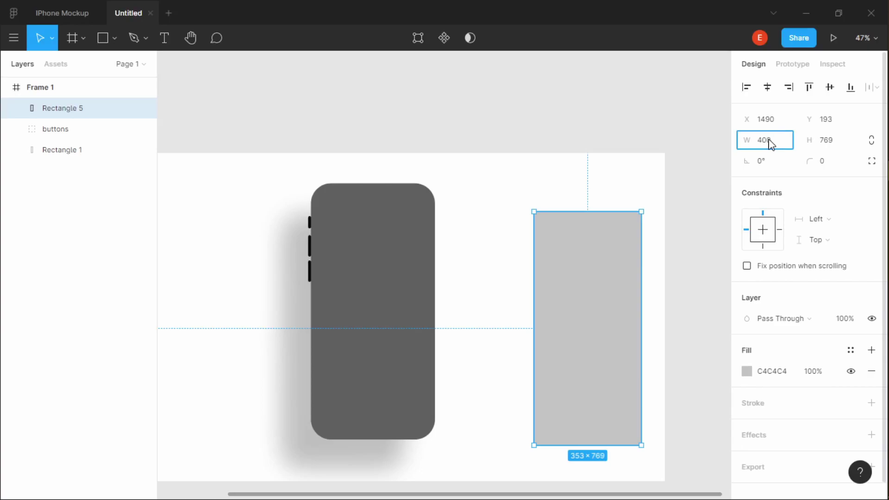
key("Tab")
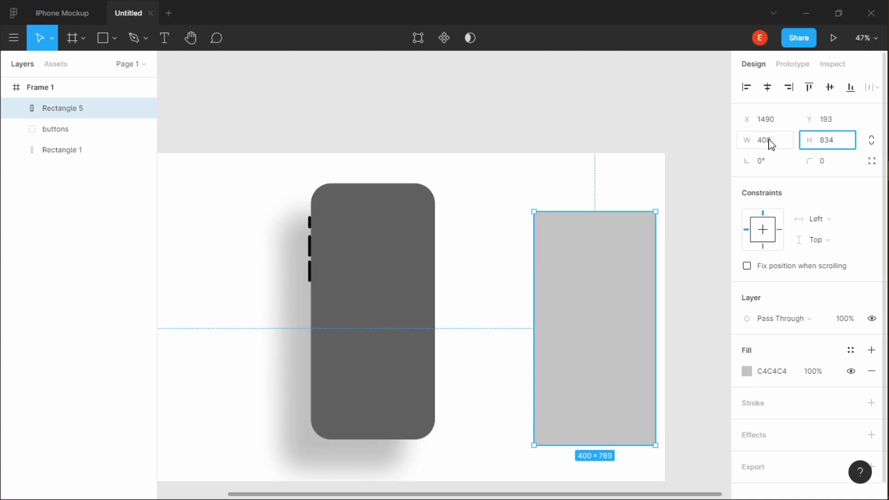
type("834")
key("Return")
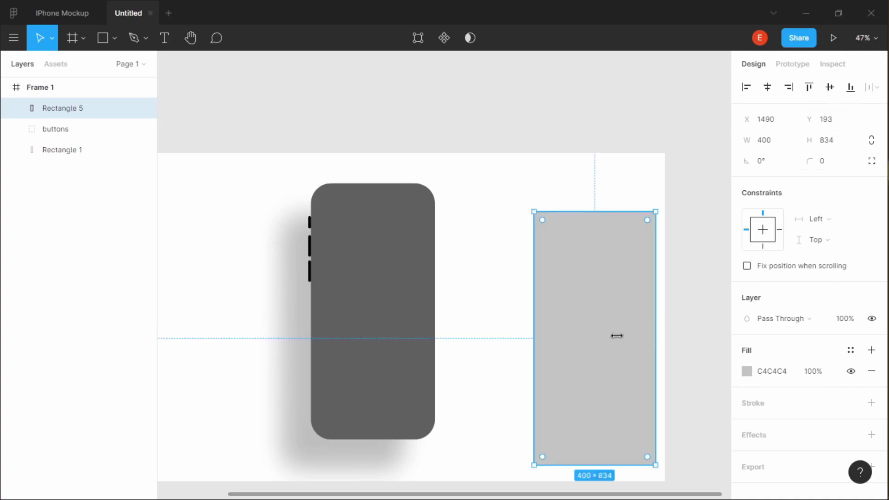
Move the new rectangle to about X 1400, Y 100 and set its corner radius to 68
left_click_drag(588, 345, 560, 316)
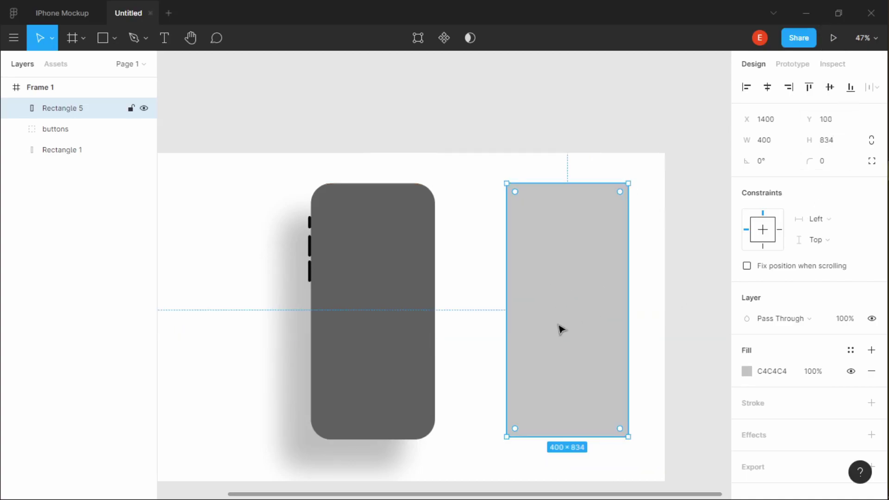
left_click(825, 167)
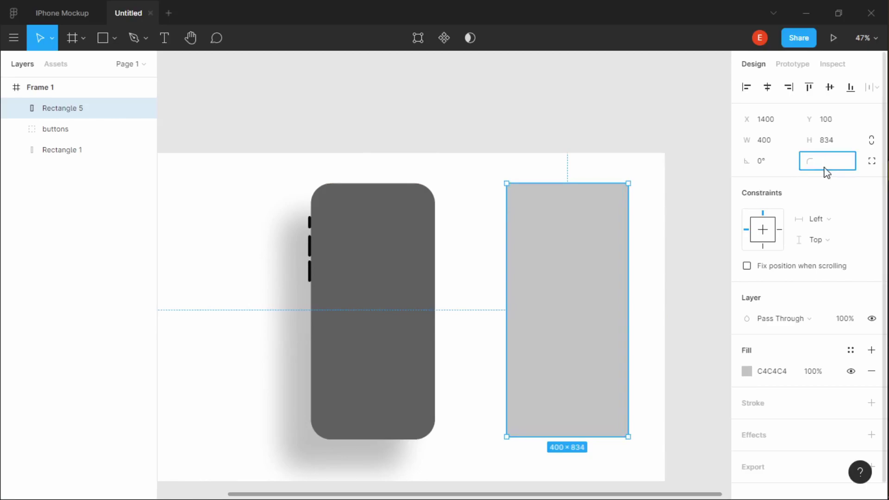
key("Return")
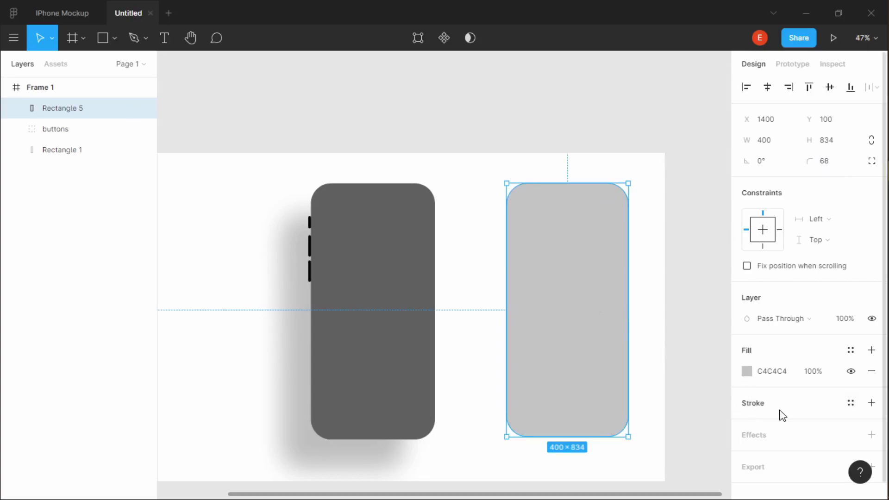
Add a 000000 inside stroke to the 400 × 834 rectangle and set its weight to 6
left_click(871, 403)
left_click(772, 444)
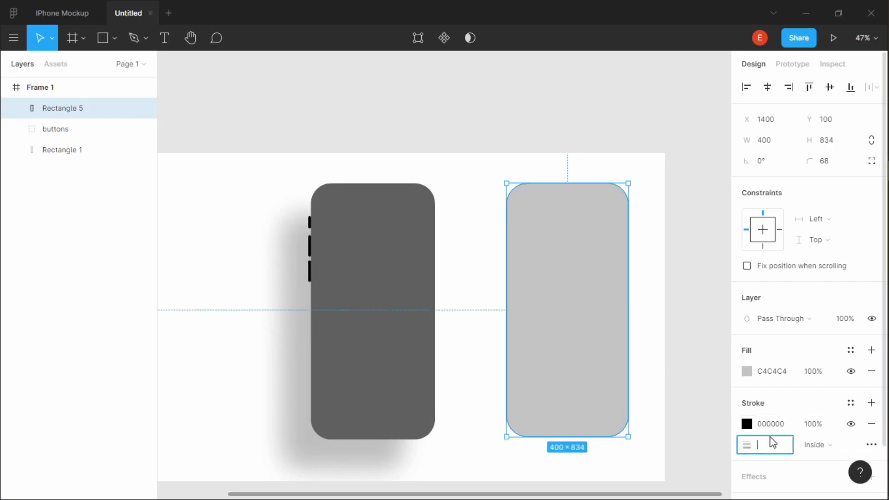
key("Return")
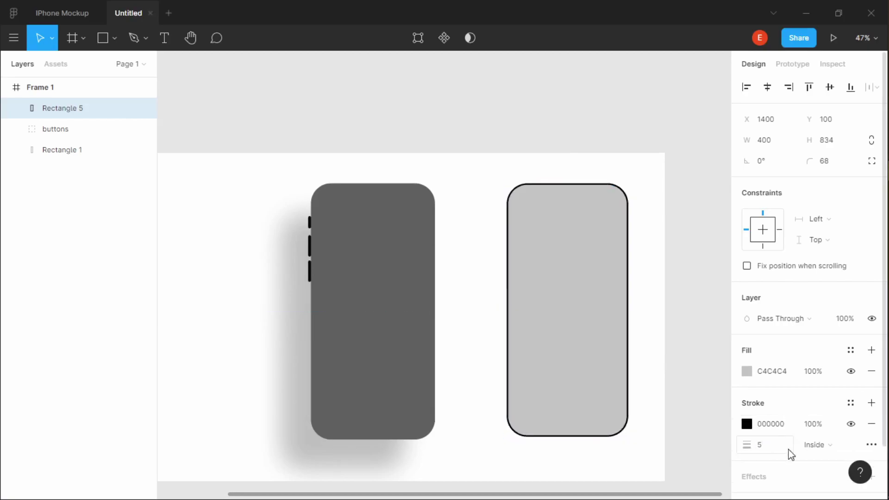
left_click(776, 452)
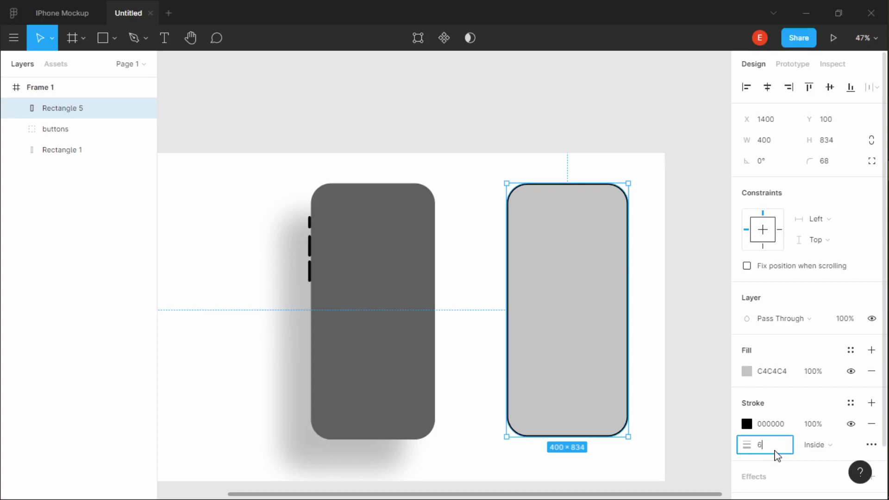
key("Return")
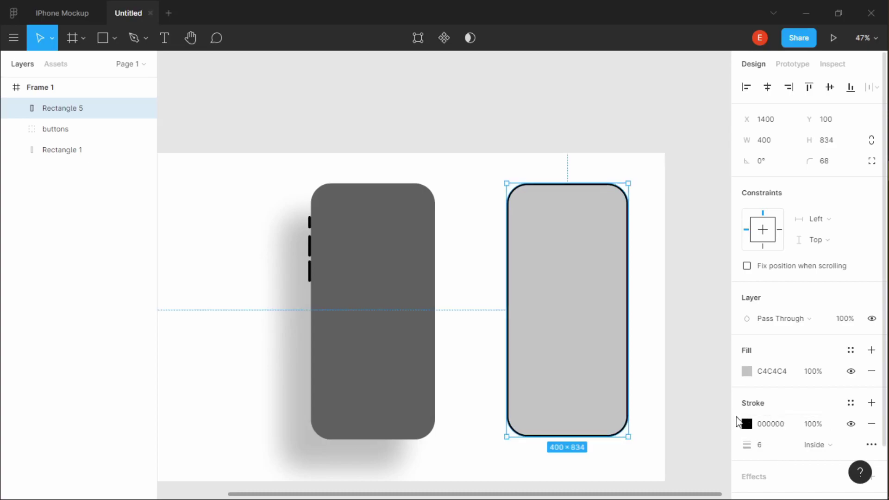
Change the 400 × 834 screen rectangle's fill type from solid to Image
left_click(747, 371)
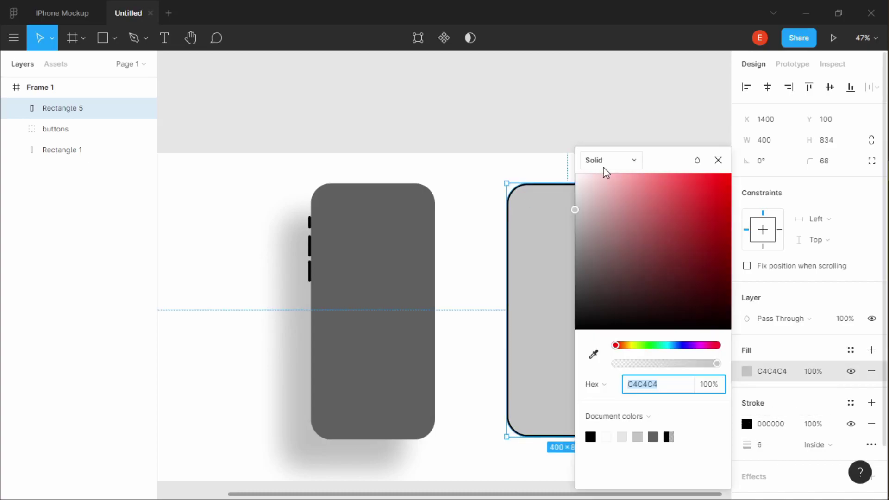
left_click(605, 170)
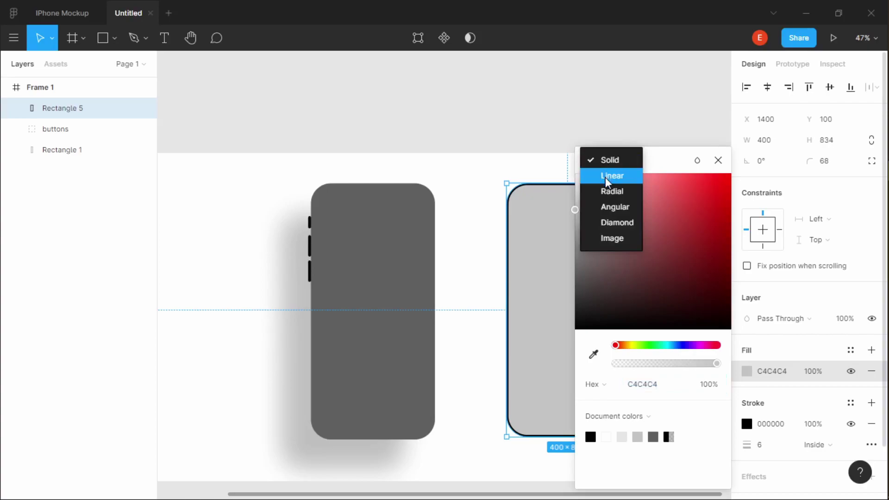
left_click(605, 179)
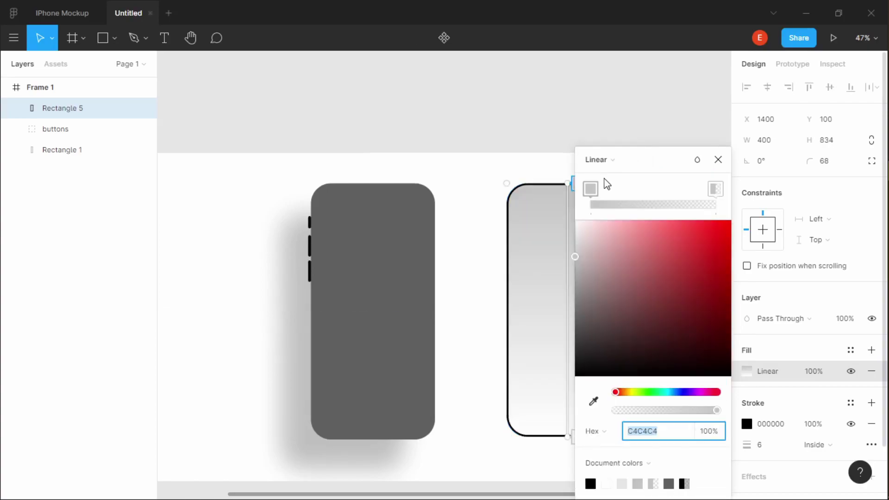
left_click(605, 171)
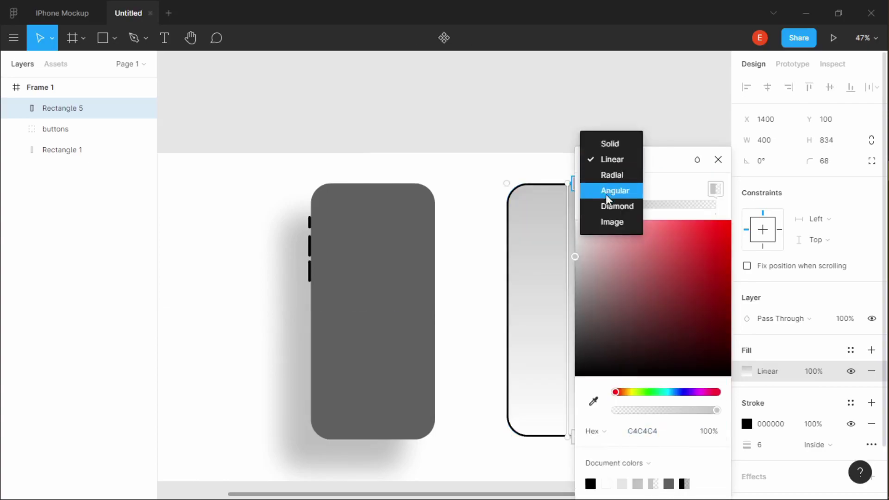
left_click(605, 222)
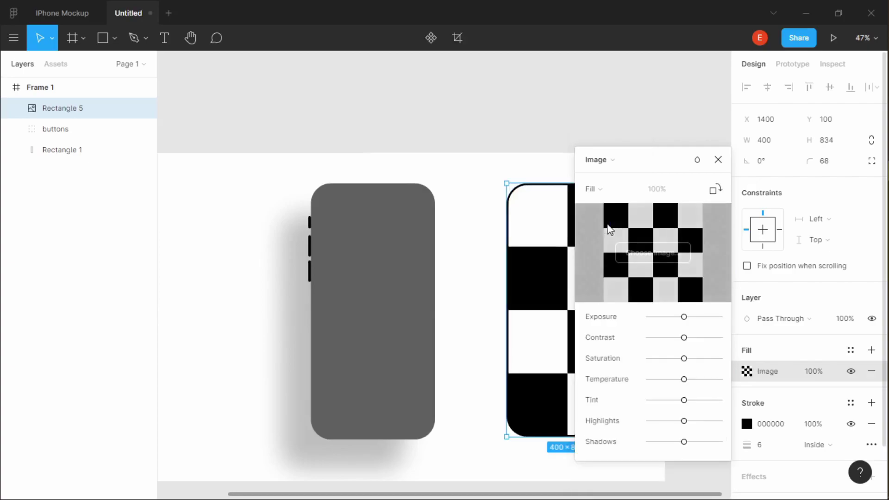
Load a portrait photo from the Downloads folder as the screen rectangle's image fill and close the fill settings
left_click(623, 251)
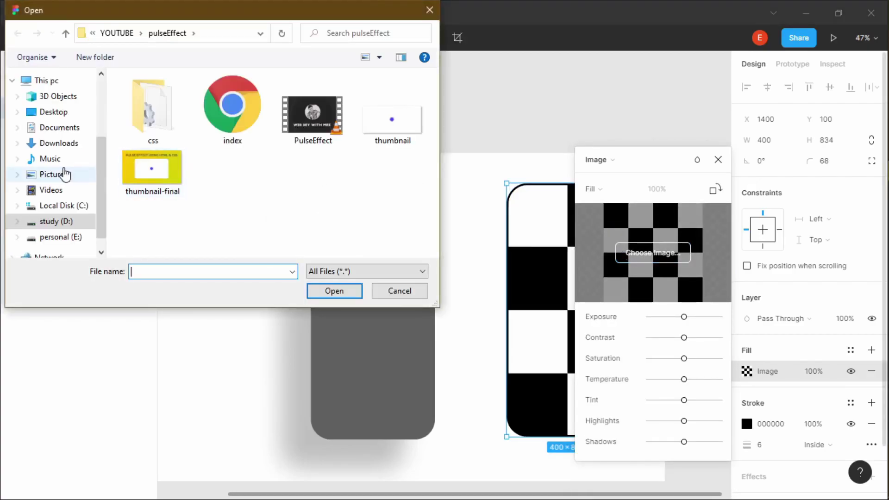
left_click(55, 144)
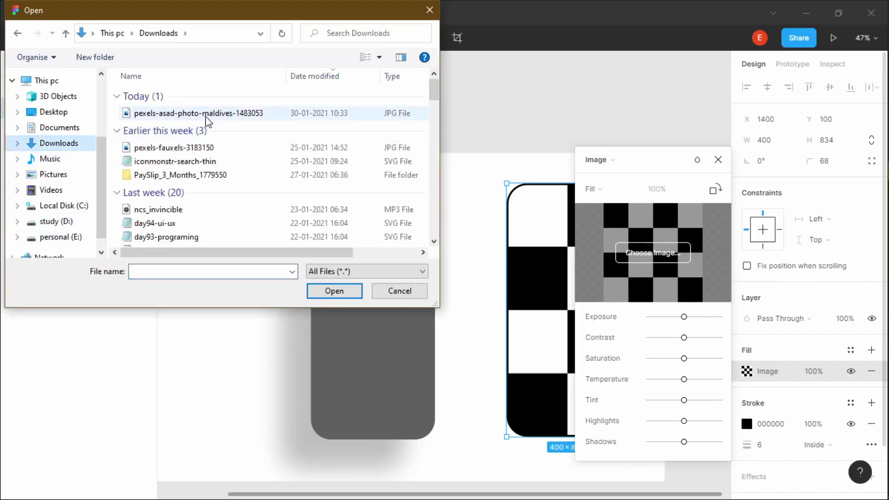
scroll(152, 195, "down", 5)
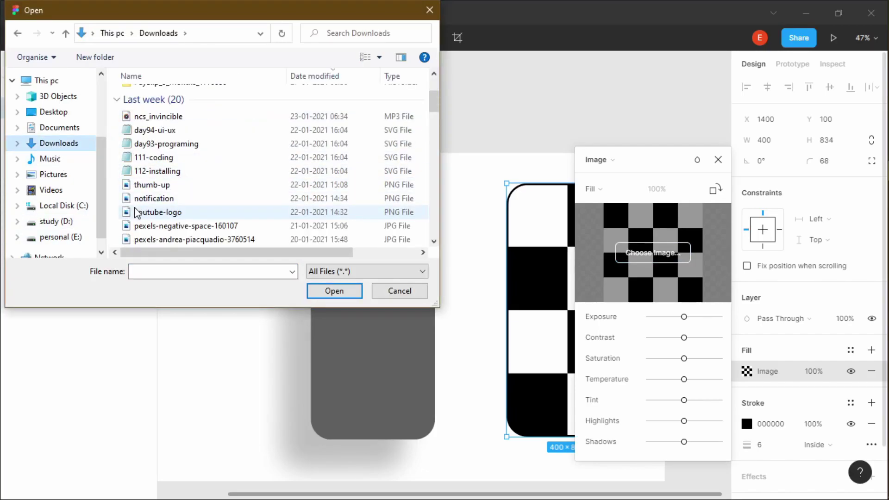
double_click(179, 213)
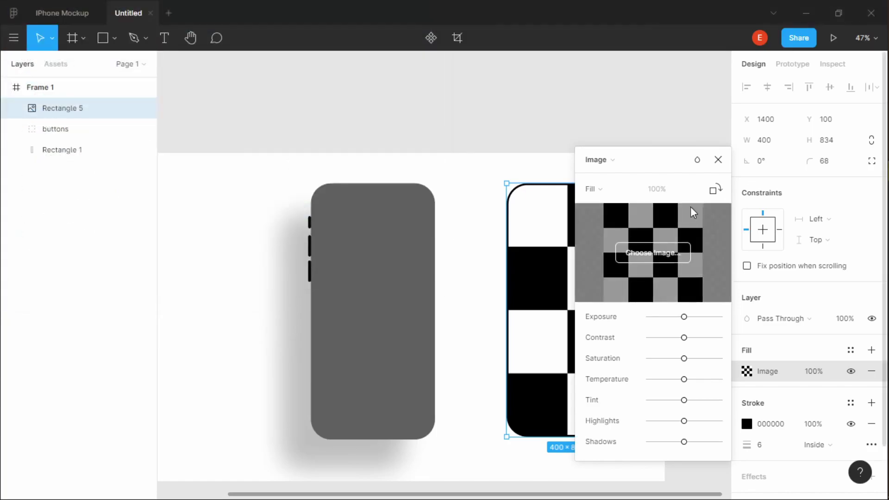
key("Escape")
key("Escape")
Move the photo-filled screen rectangle onto the grey phone body, at X 760, Y 100
mouse_move(569, 316)
left_mouse_down()
mouse_move(484, 316)
mouse_move(574, 311)
mouse_move(568, 301)
mouse_move(558, 329)
left_mouse_up()
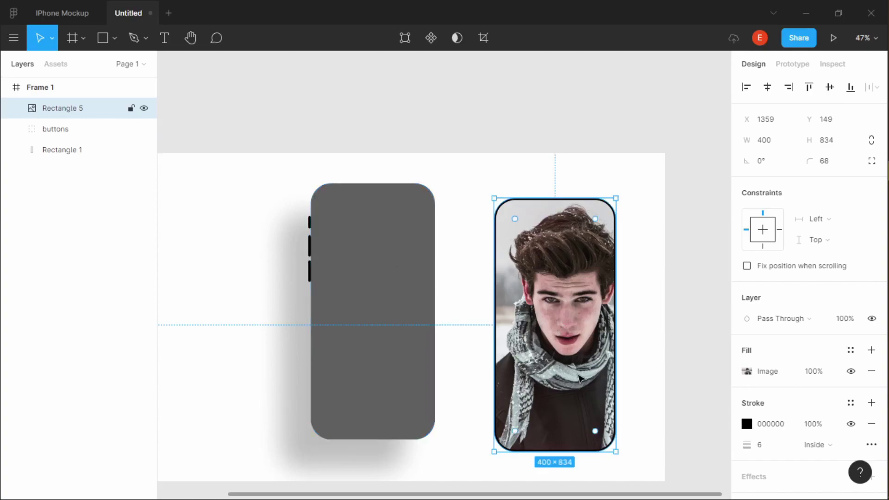
left_click_drag(577, 377, 397, 363)
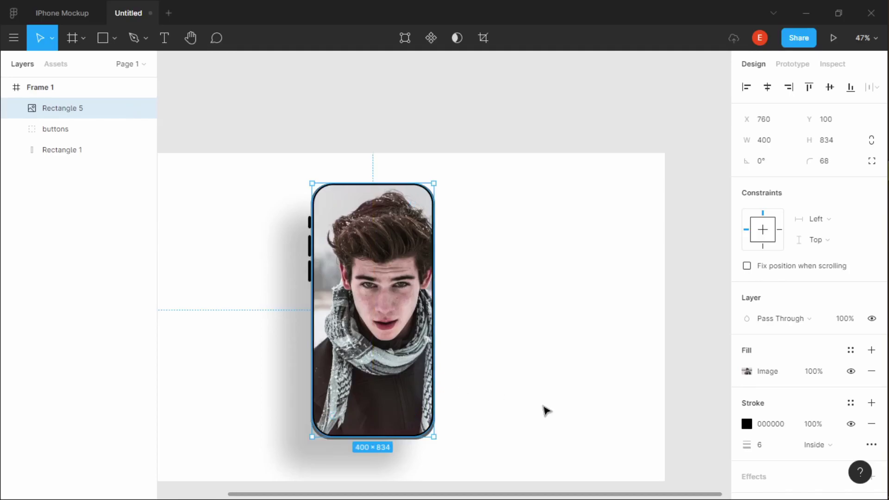
scroll(544, 411, "up", 5)
scroll(543, 411, "left", 10)
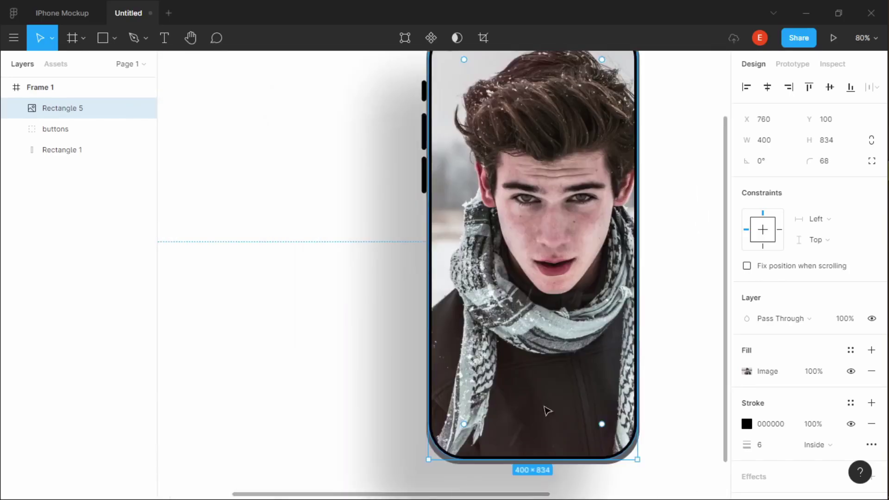
scroll(673, 222, "down", 5)
scroll(673, 222, "right", 5)
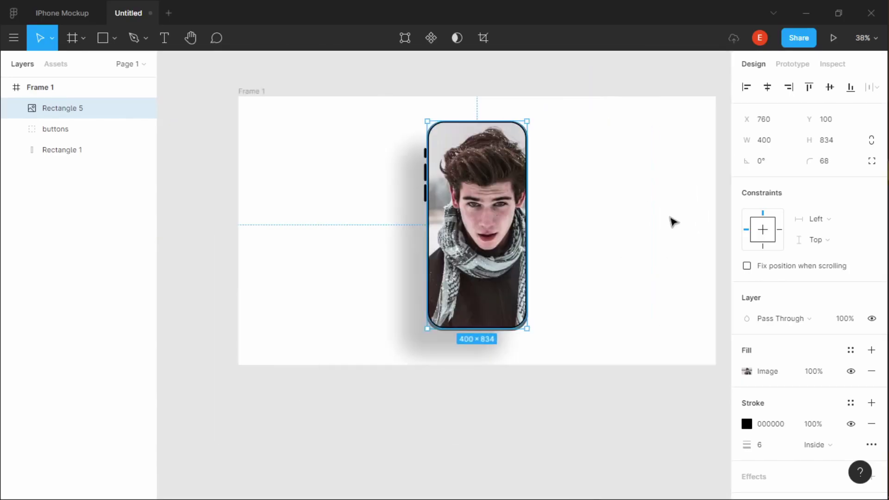
Center the screen rectangle horizontally and vertically within Frame 1
left_click(771, 91)
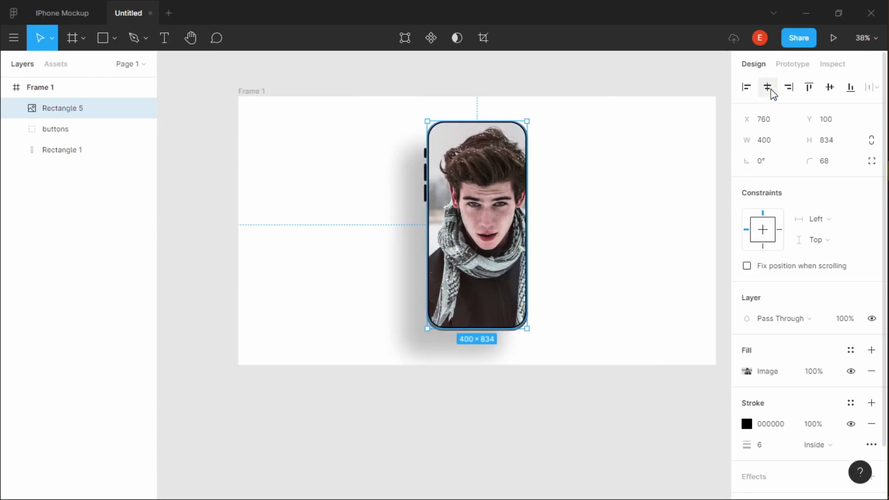
left_click(771, 91)
left_click(830, 88)
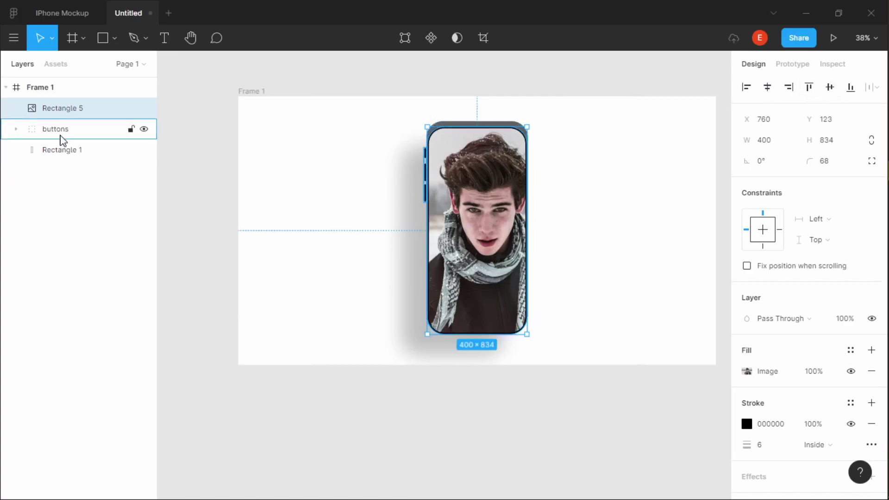
Center the grey phone body, Rectangle 1, vertically in the frame so it lines up behind the screen
left_click(44, 90)
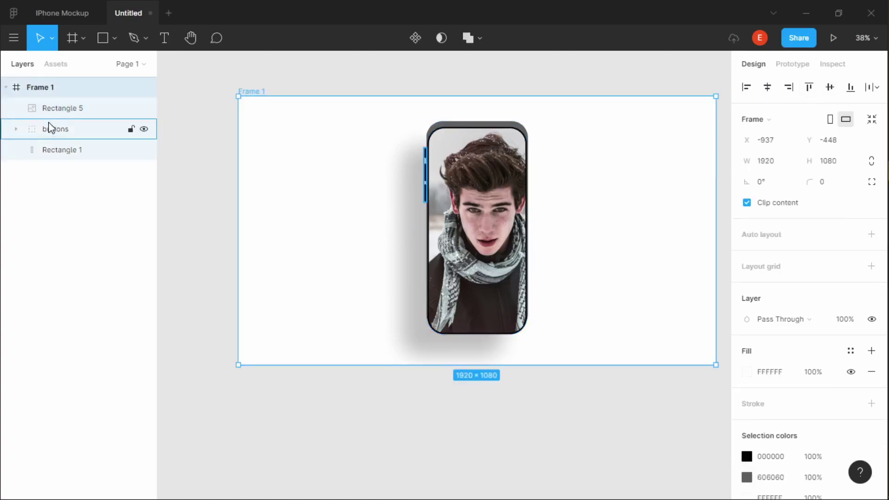
left_click(38, 205)
left_click(57, 151)
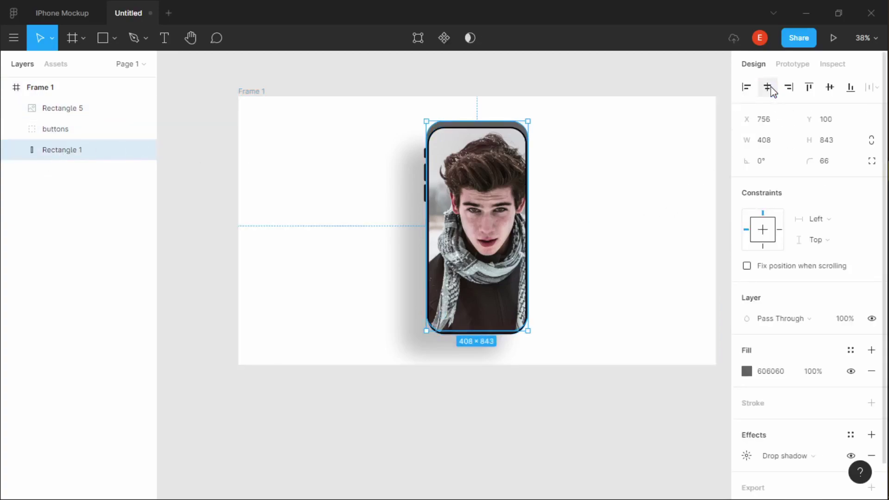
left_click(831, 89)
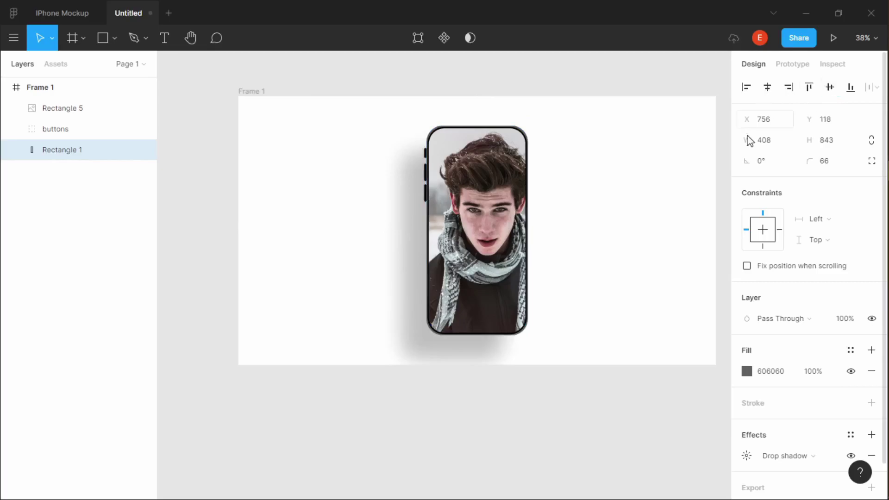
left_click(629, 262)
Examine the phone's borders, rounded corners, side buttons and shadow up close, and check the overall mockup
scroll(571, 319, "up", 5)
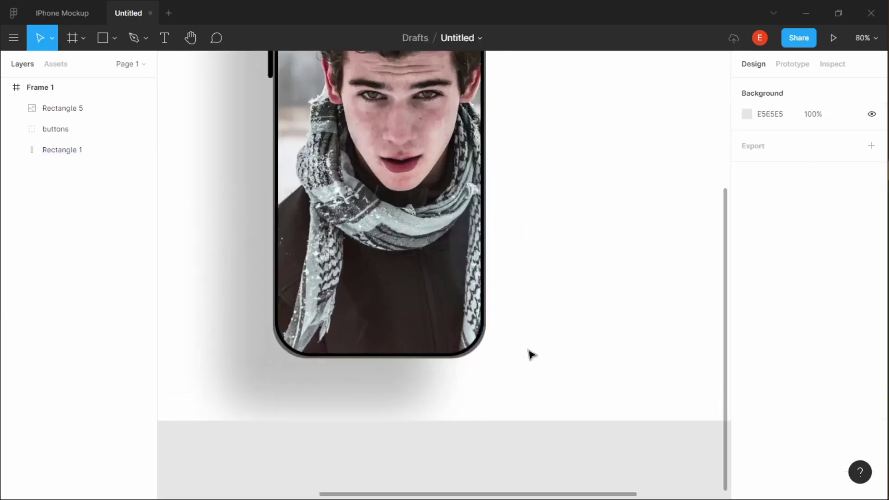
scroll(529, 354, "up", 5)
scroll(519, 375, "up", 10)
scroll(519, 375, "left", 5)
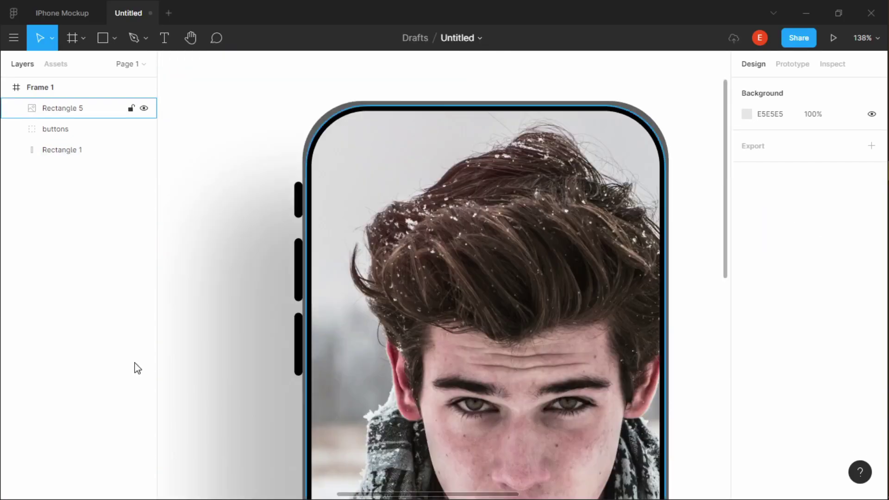
scroll(460, 373, "down", 2)
scroll(451, 378, "down", 5)
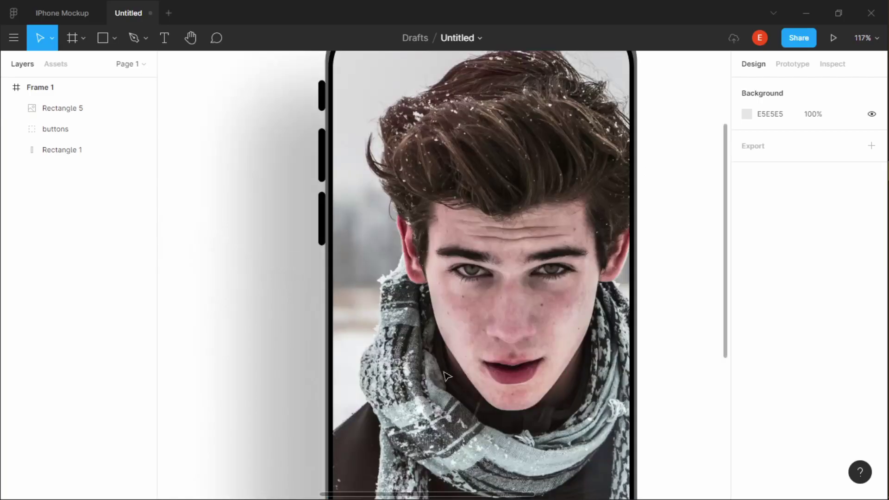
scroll(446, 376, "down", 8)
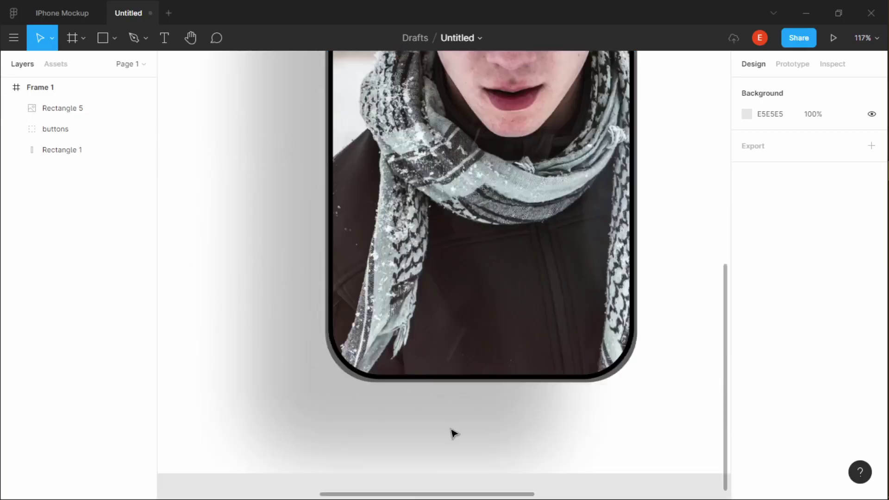
scroll(454, 433, "up", 2)
scroll(451, 433, "down", 5)
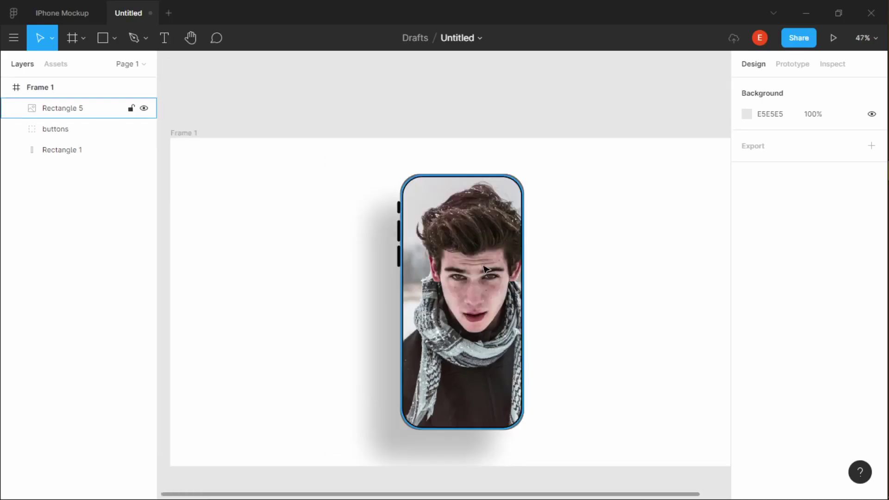
left_click(490, 320)
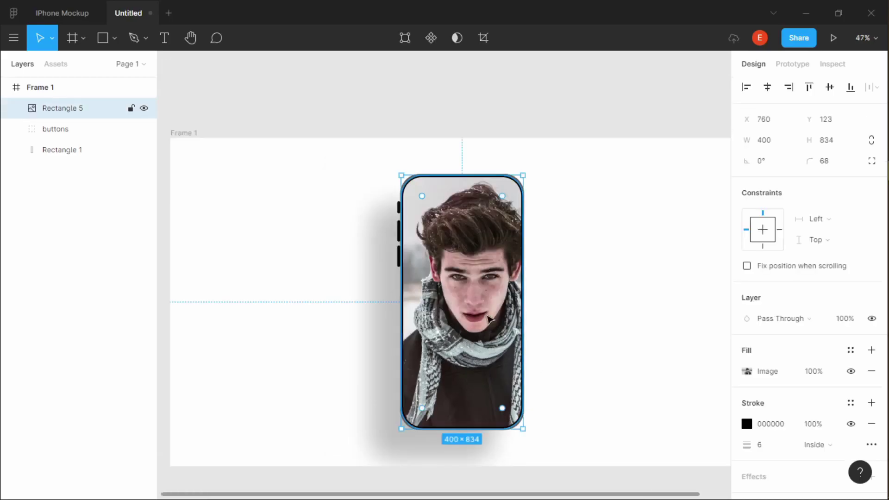
left_click(585, 322)
scroll(583, 322, "down", 2)
scroll(566, 328, "right", 2)
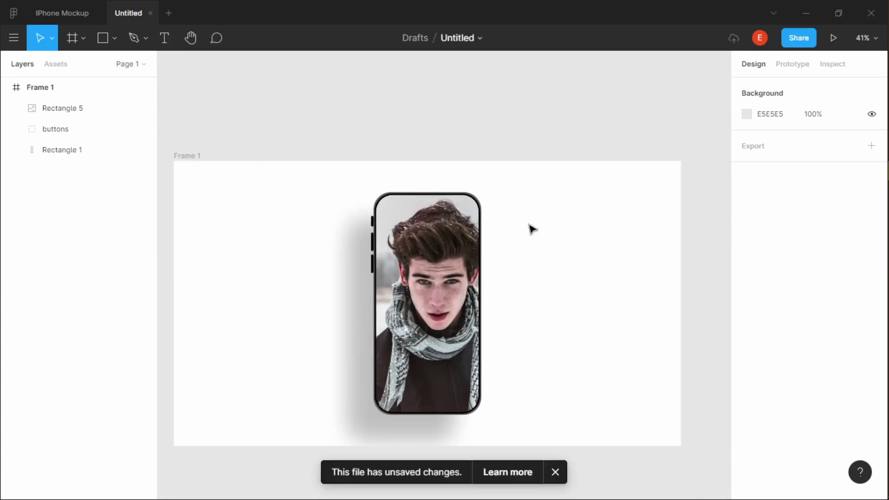
Draw a rectangle about 199 × 155 to the right of the phone and set its size to 200 × 53
left_click(105, 36)
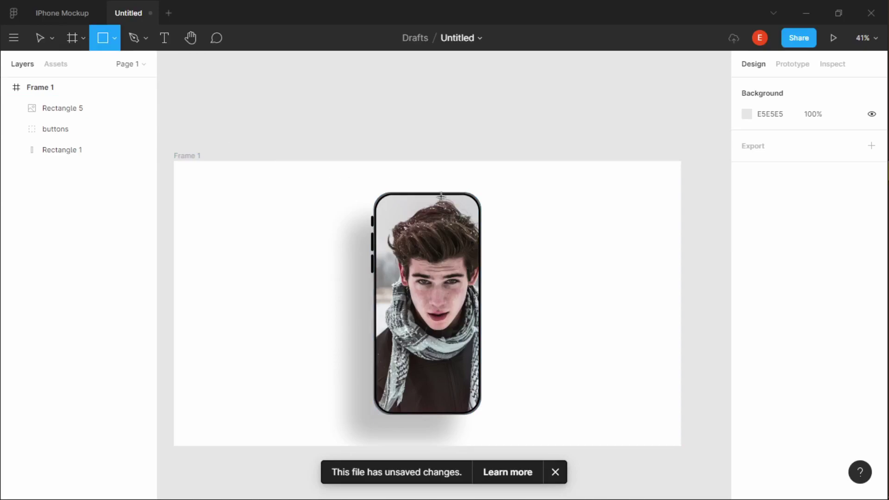
left_click_drag(547, 228, 599, 268)
left_click(782, 148)
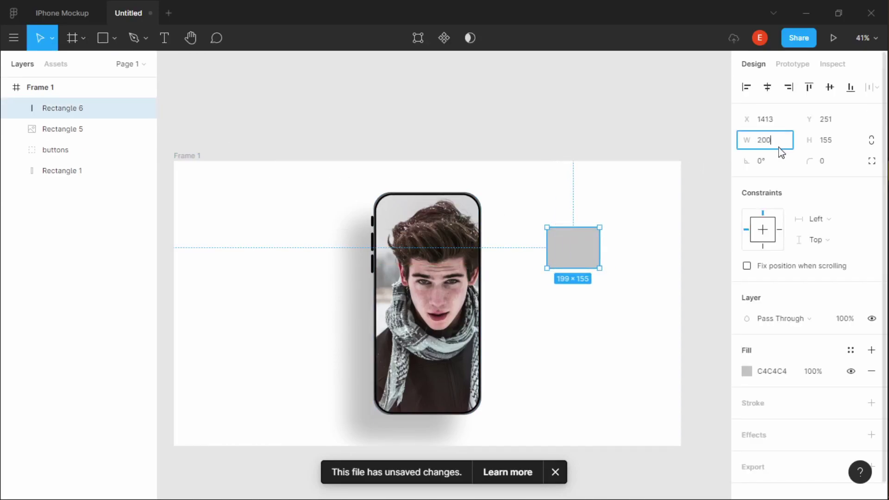
type("200")
key("Return")
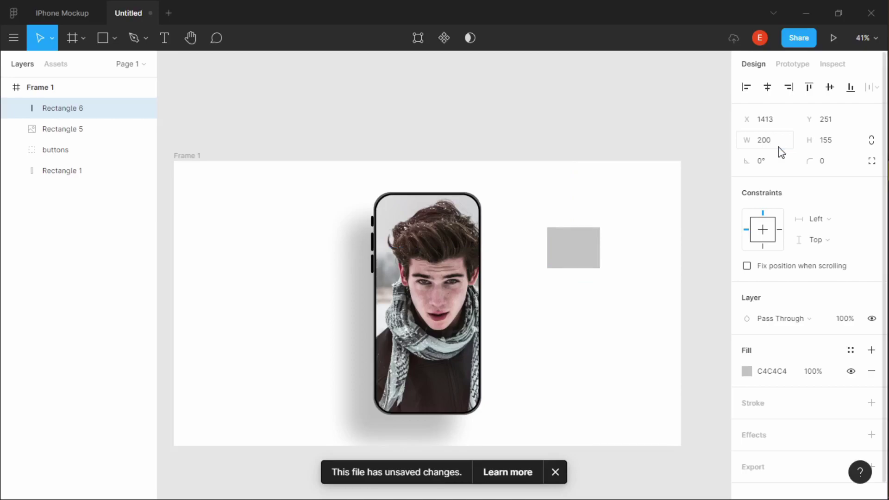
left_click(828, 141)
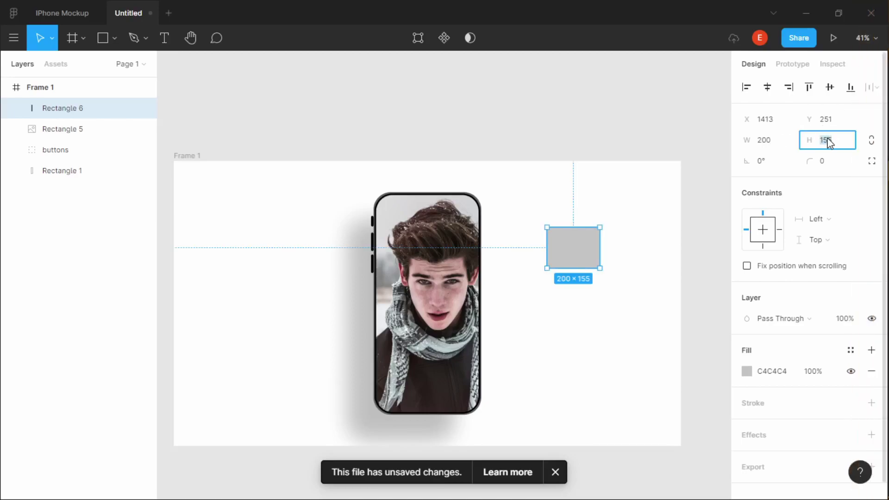
key("Return")
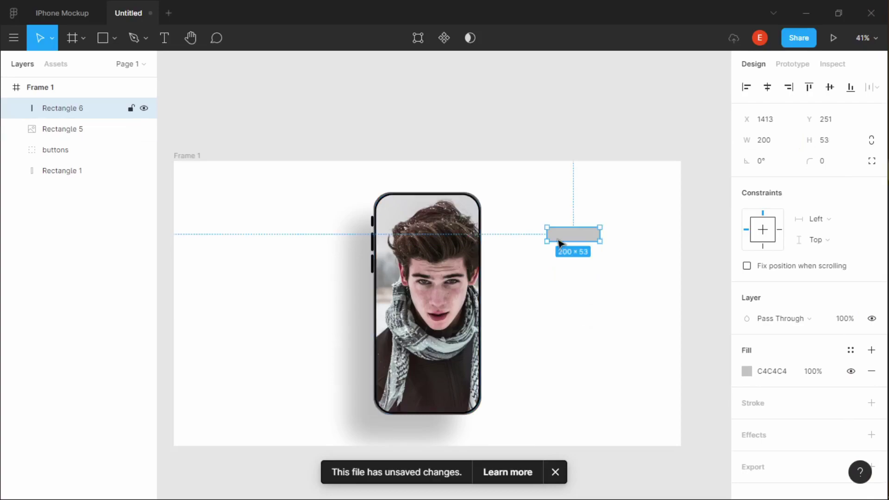
Set the 200 × 53 rectangle's fill color to 000000
left_click(762, 373)
key("BackSpace")
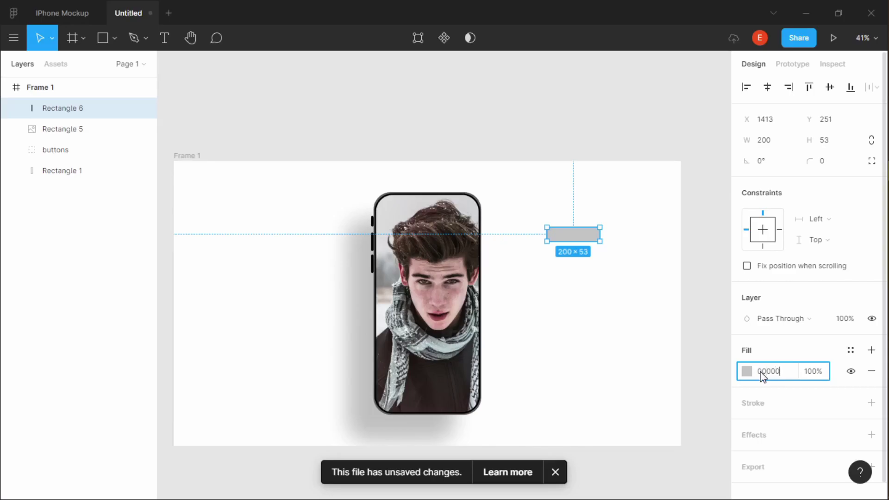
key("Return")
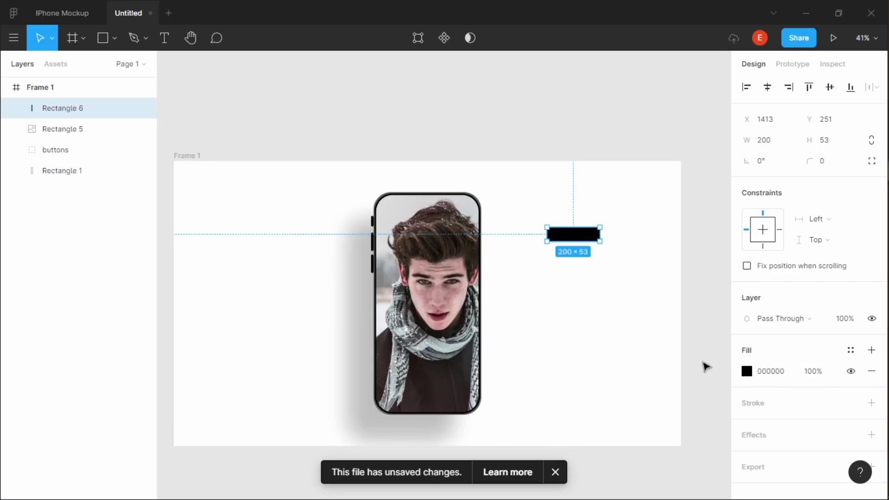
Round only the two bottom corners of the black 200 × 53 rectangle with a radius of 20
scroll(659, 365, "up", 8)
key("Escape")
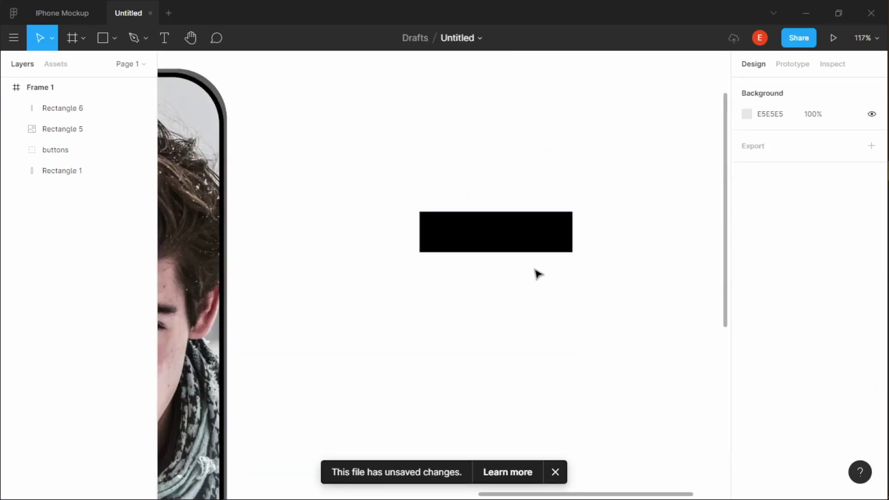
left_click(540, 244)
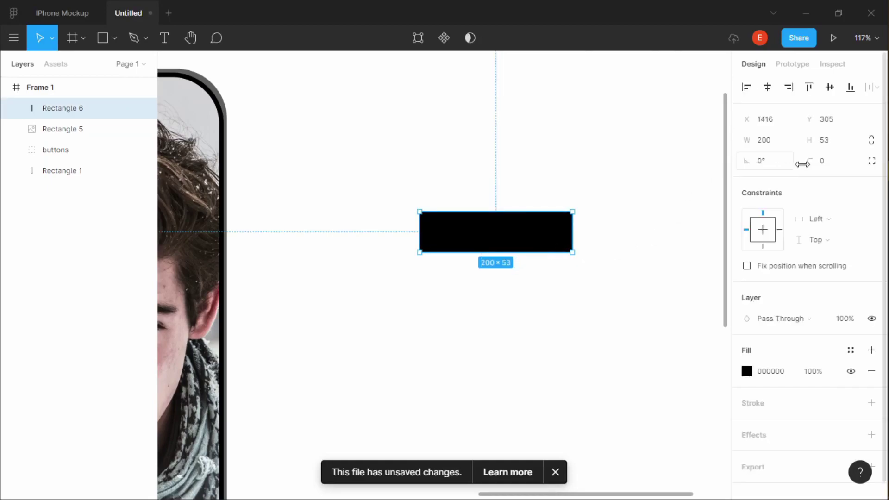
left_click(872, 162)
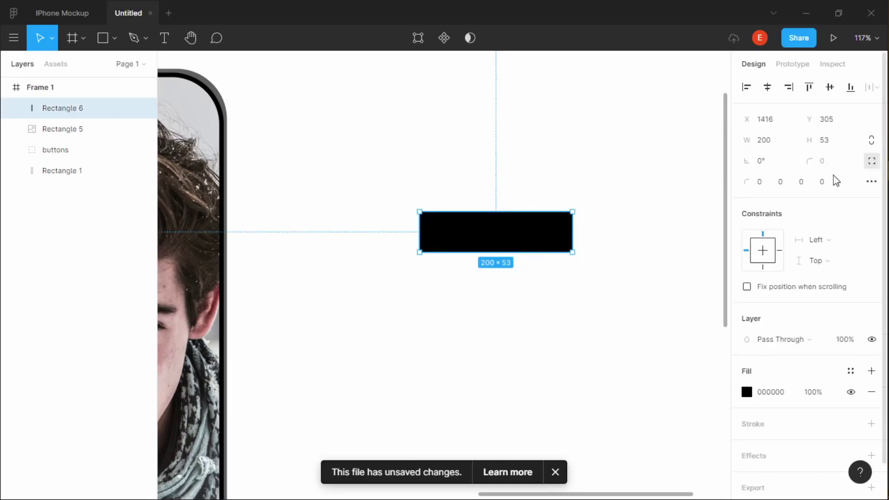
left_click(806, 189)
type("20")
key("Tab")
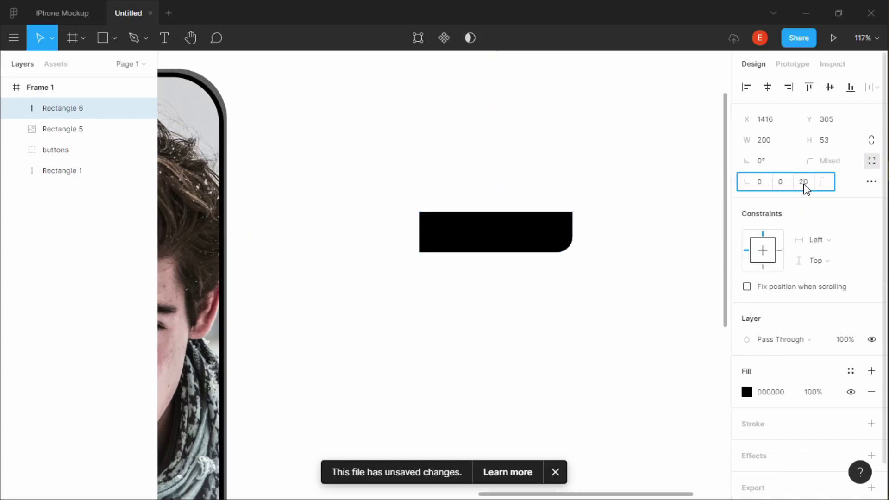
type("20")
key("Return")
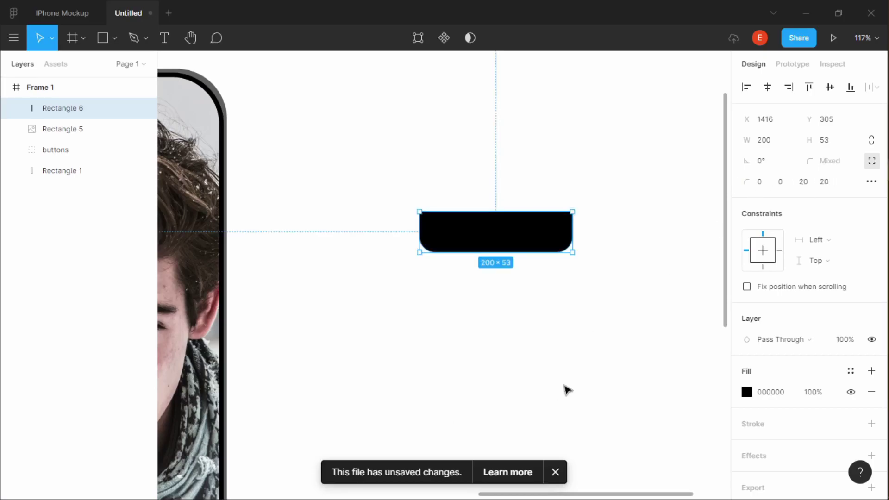
Move the black notch onto the phone, against the screen's top edge at about X 879, Y 123
scroll(566, 391, "left", 10)
left_click_drag(701, 235, 290, 97)
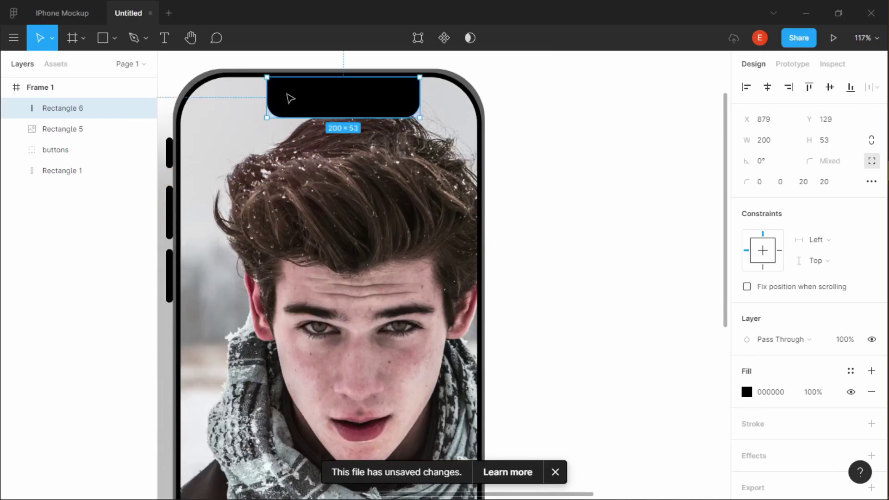
left_click(671, 271)
key("shift+0")
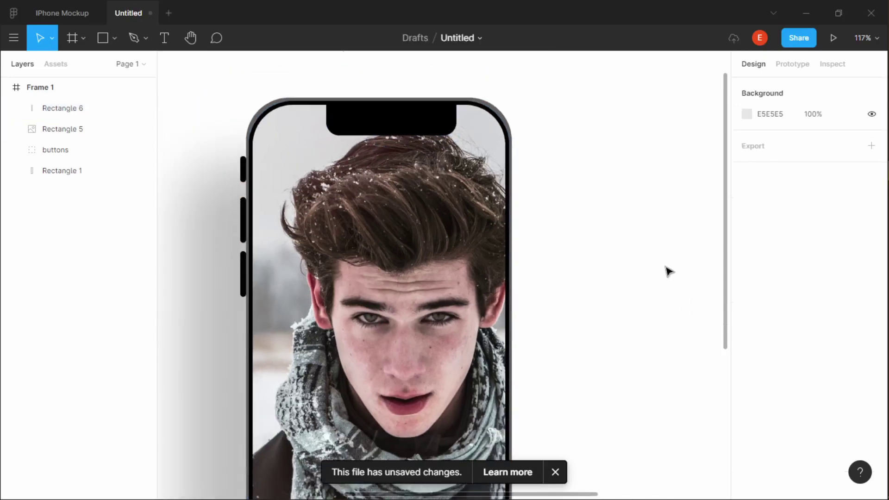
Group the notch, Rectangle 6, with the photo screen, Rectangle 5, and center the notch horizontally within the group
left_click(395, 125)
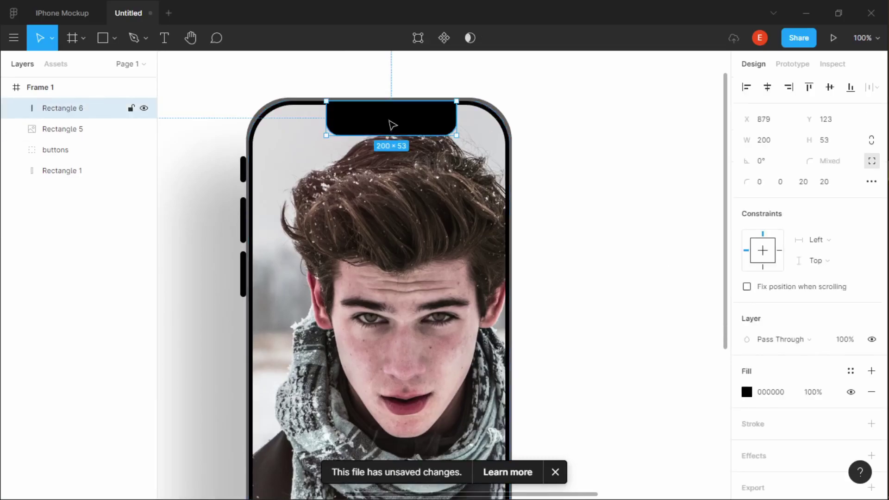
left_click(61, 134)
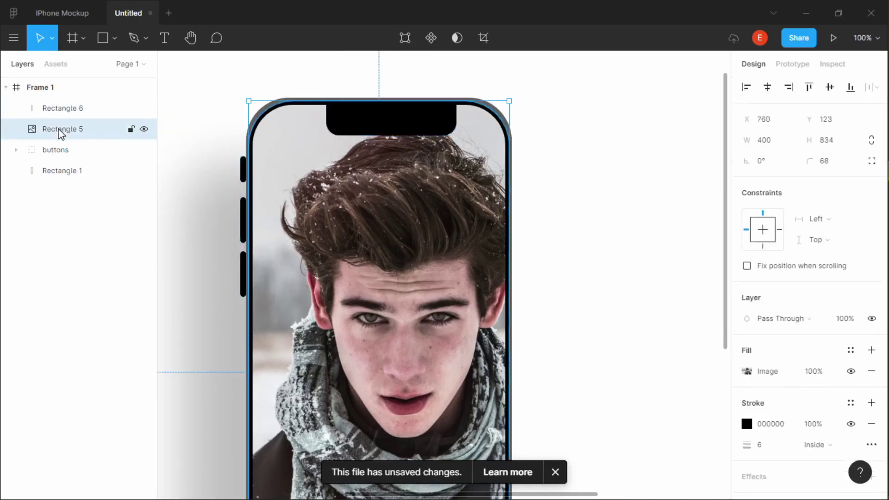
left_click(62, 116, "shift")
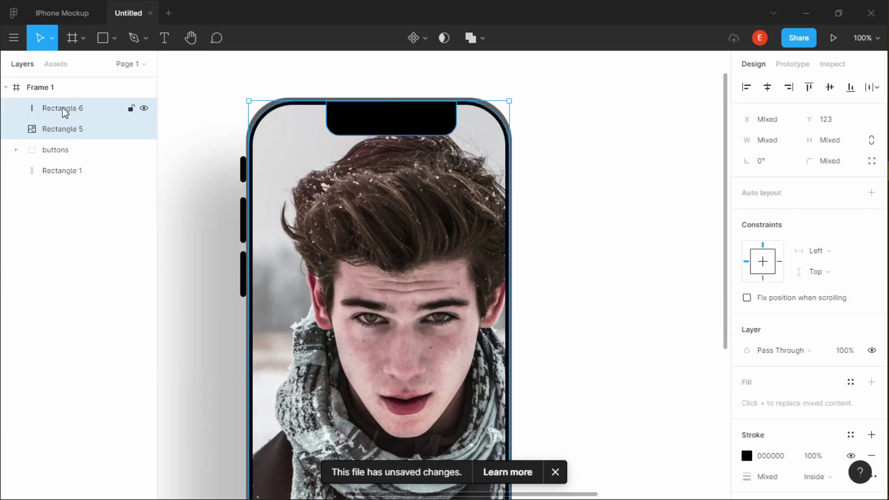
left_click(168, 183)
left_click(72, 115)
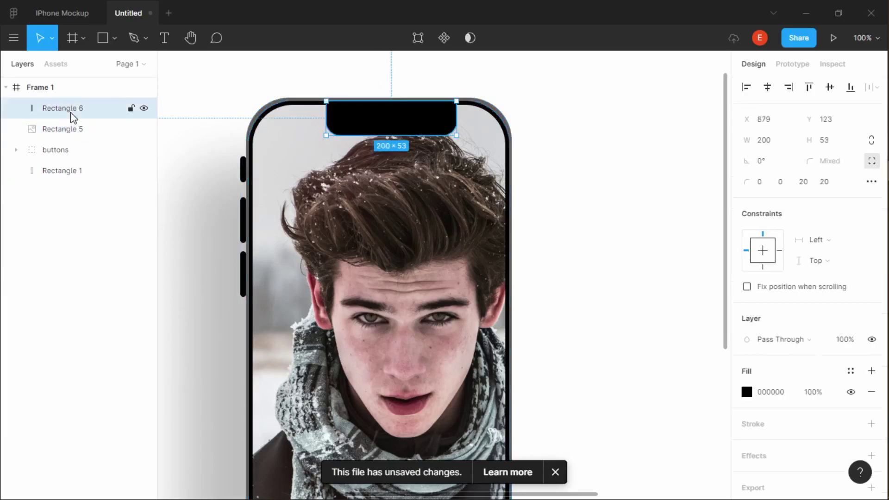
left_click(67, 133, "shift")
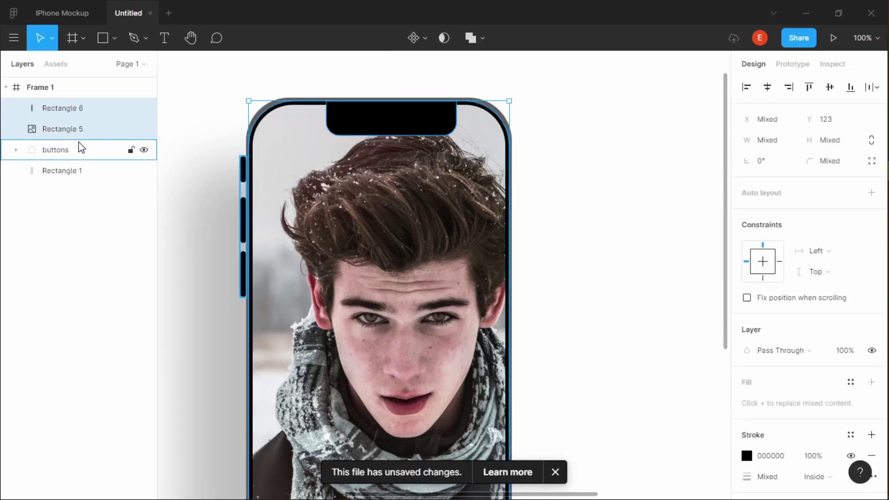
key("ctrl+g")
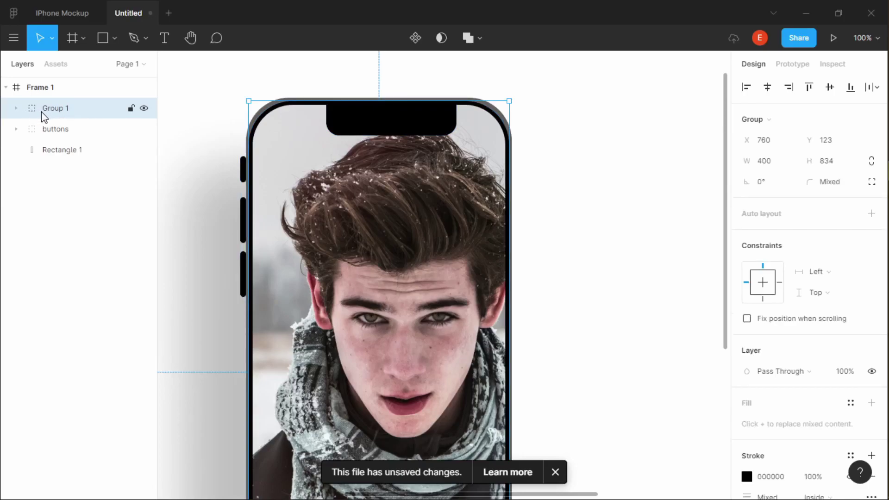
double_click(407, 134)
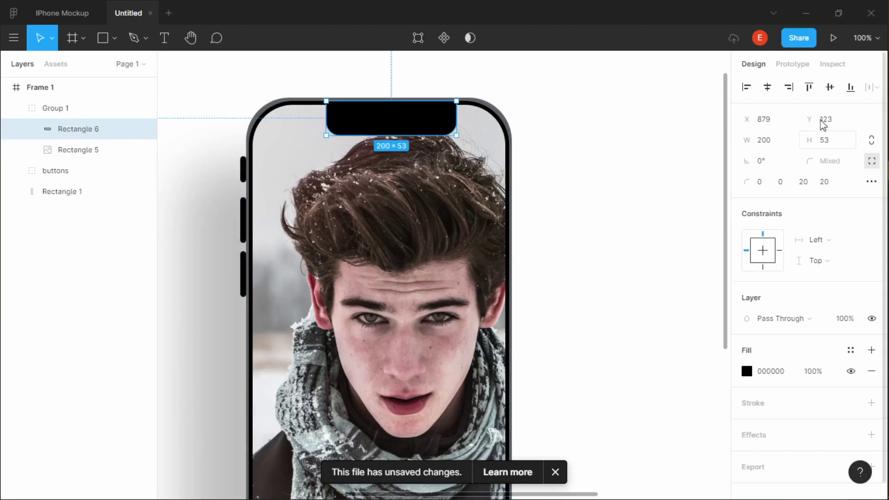
left_click(771, 90)
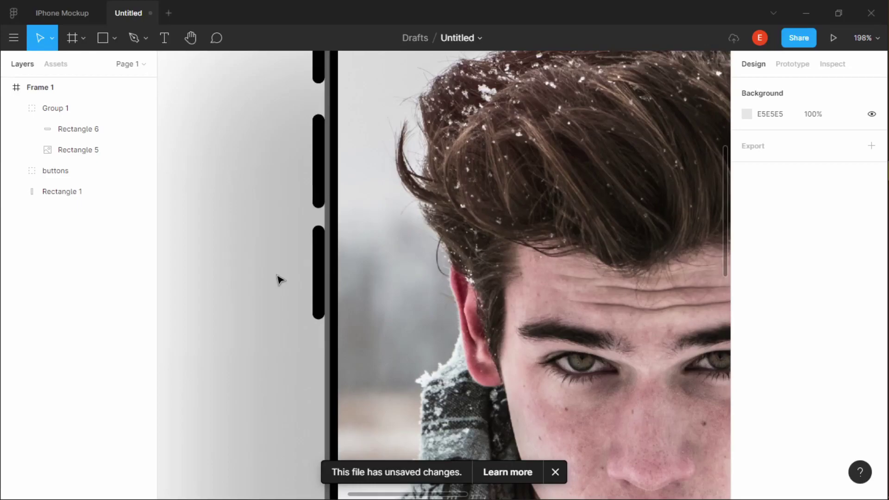
Nudge the buttons group 4 px to the right, to X 751, so it tucks closer to the phone's edge
scroll(287, 278, "up", 3)
scroll(324, 268, "down", 1)
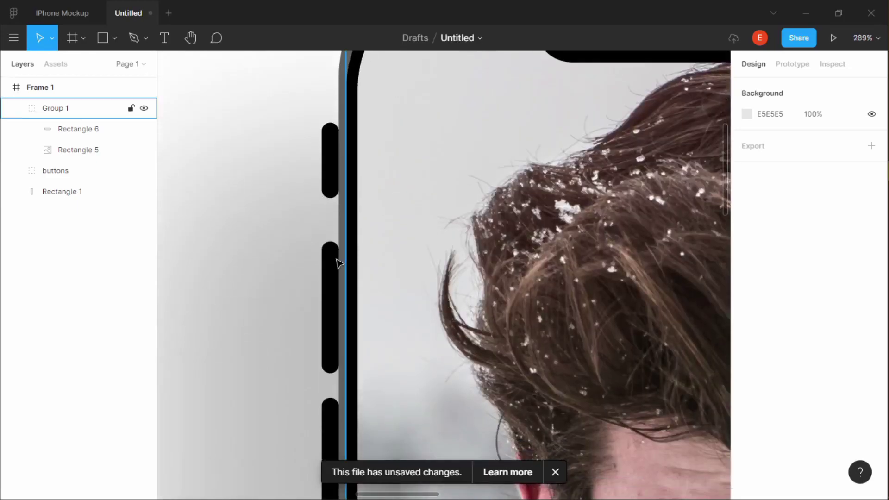
left_click(331, 183)
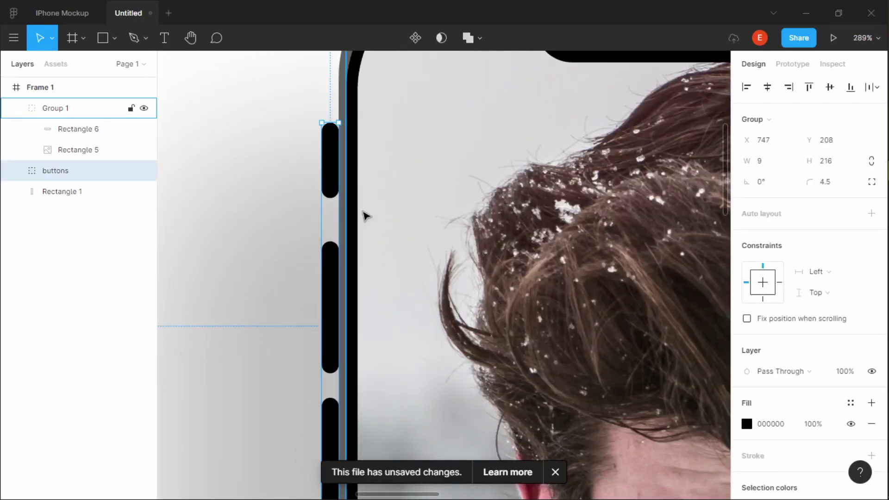
key("alt")
key("Right")
key("Right")
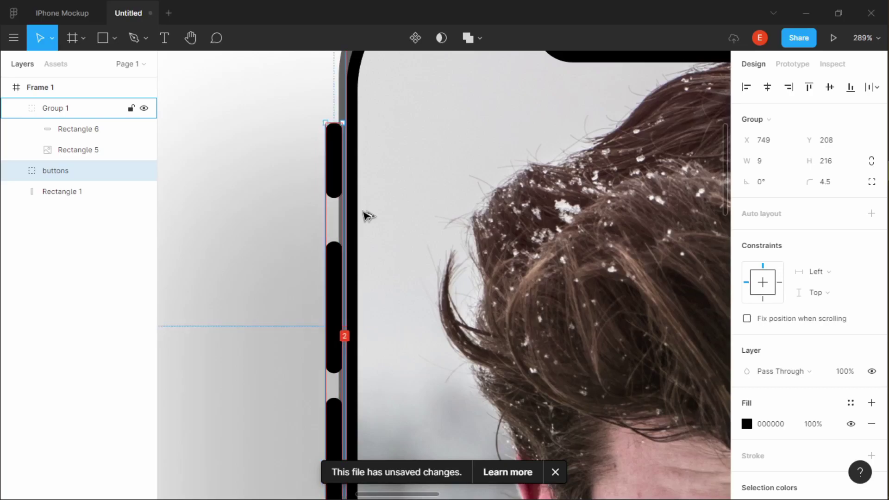
key("Right")
key("Right")
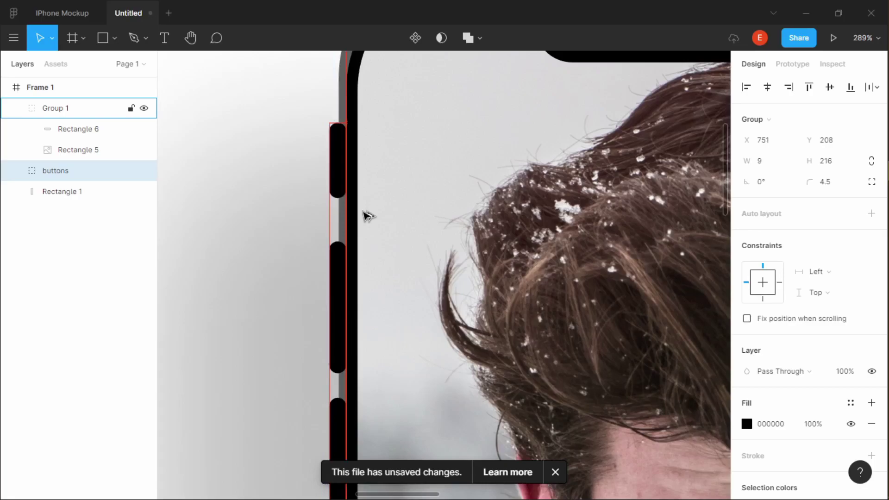
left_click(283, 272)
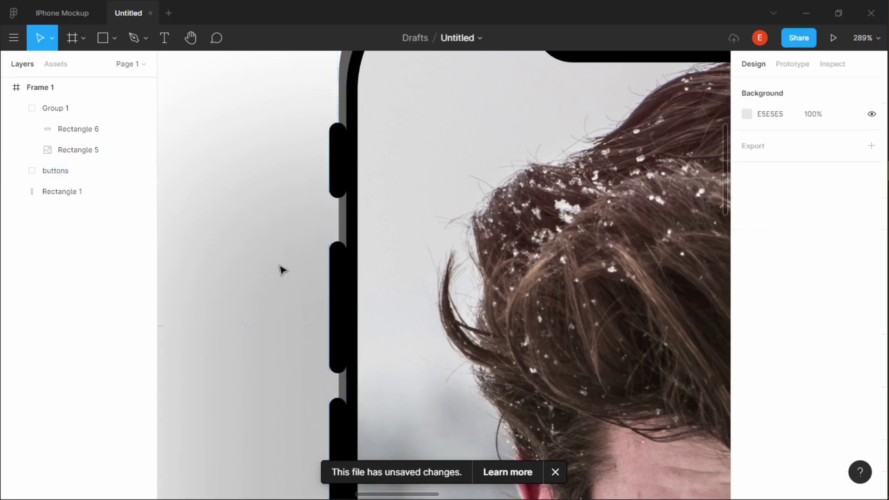
Check the buttons and notch on the whole phone and dismiss the unsaved-changes notice
scroll(391, 366, "down", 10)
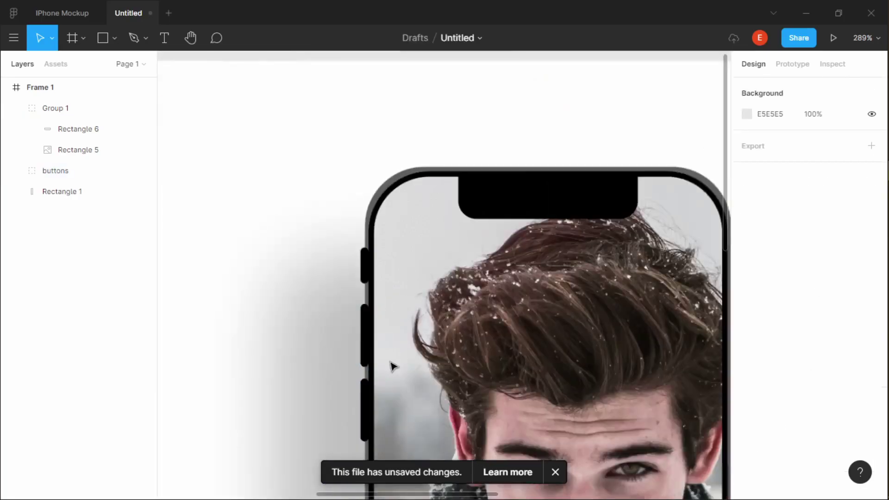
scroll(419, 366, "down", 5)
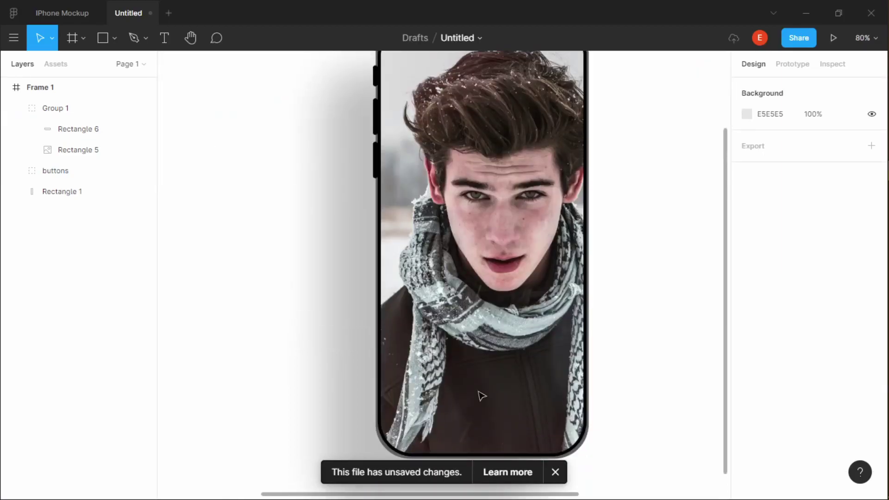
scroll(482, 396, "up", 1)
left_click(542, 441)
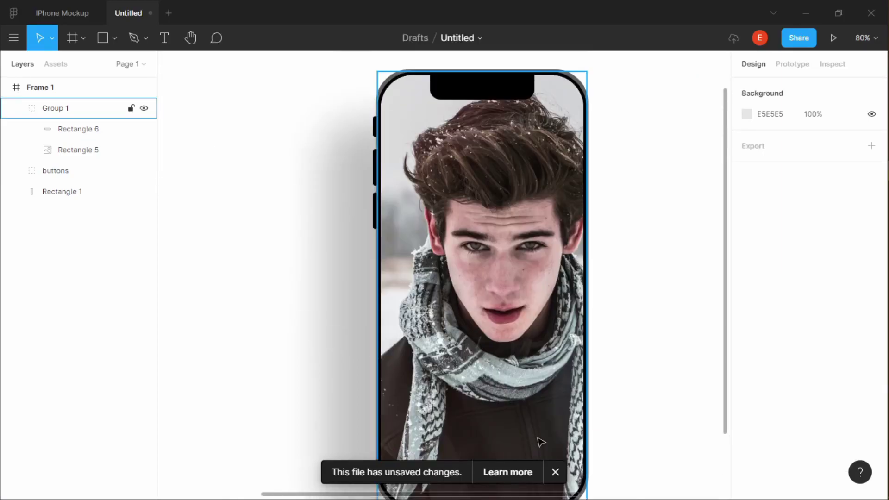
left_click(555, 472)
key("Escape")
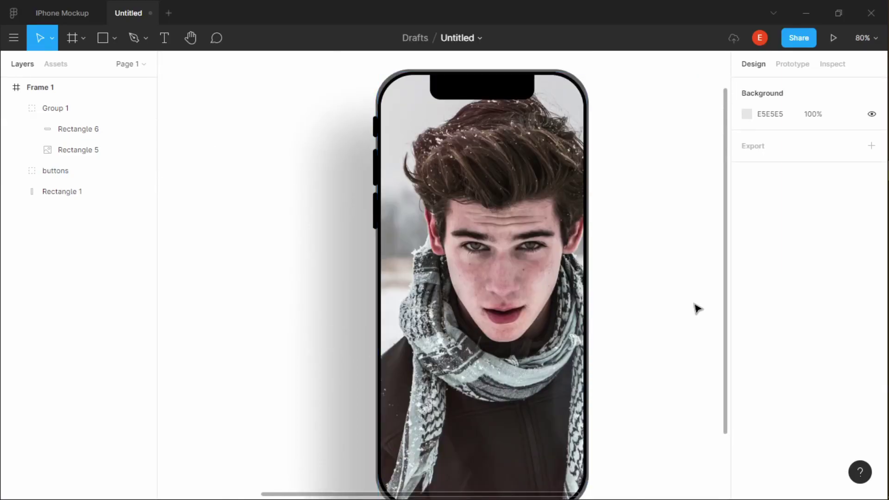
scroll(677, 306, "down", 1)
scroll(677, 306, "down", 2)
left_click(566, 308)
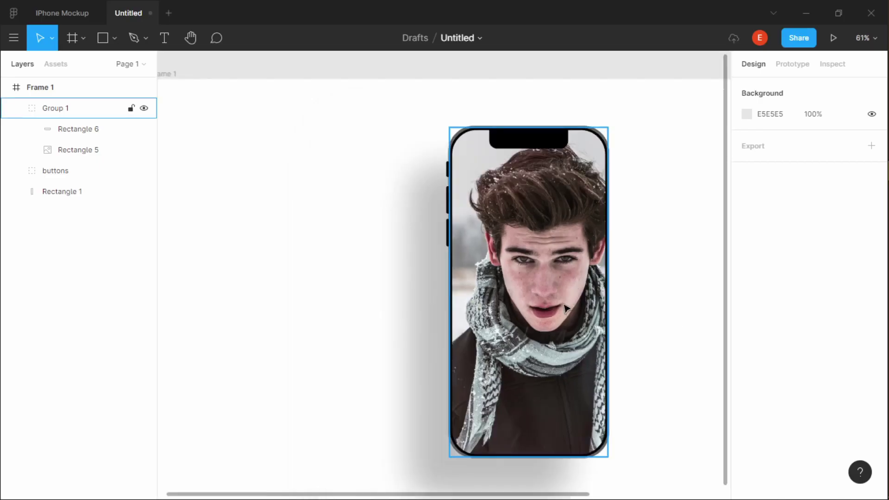
left_click_drag(566, 308, 483, 299)
key("Escape")
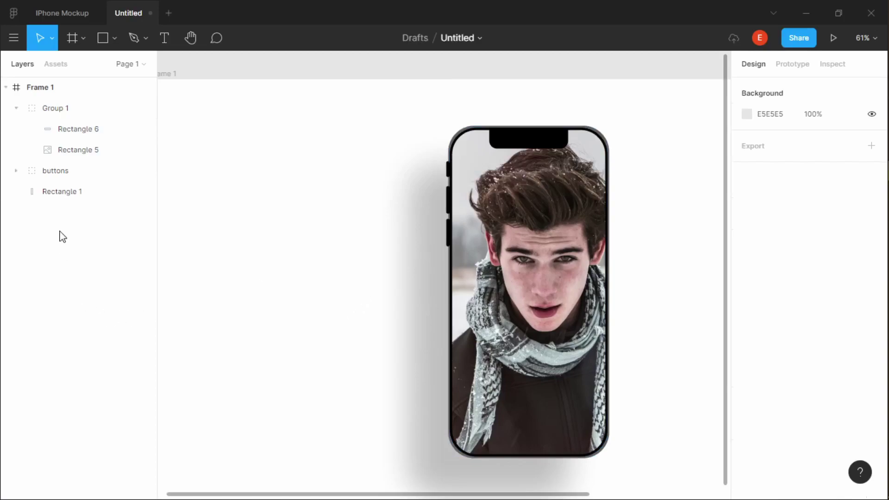
Group the phone body Rectangle 1, the buttons group and the screen-and-notch Group 1 into one group
left_click(15, 176)
left_click(13, 178)
left_click(43, 195)
left_click(44, 170, "shift")
left_click(47, 108, "shift")
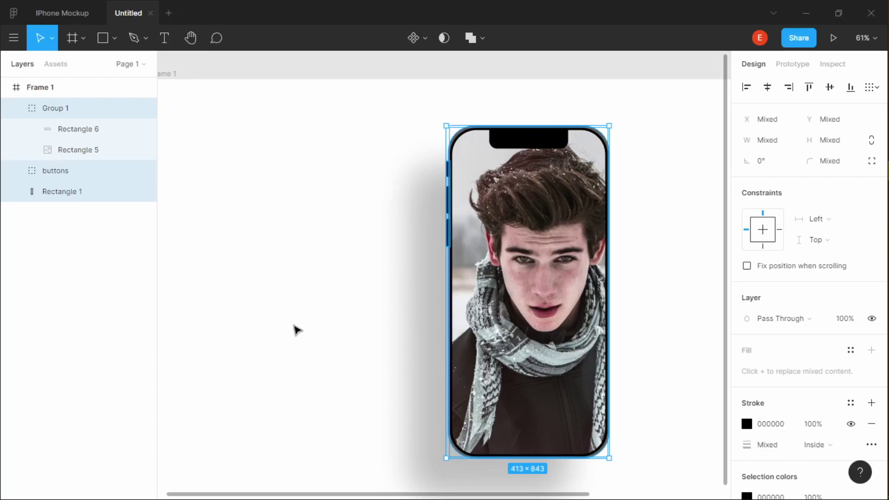
key("ctrl+g")
left_click(109, 209)
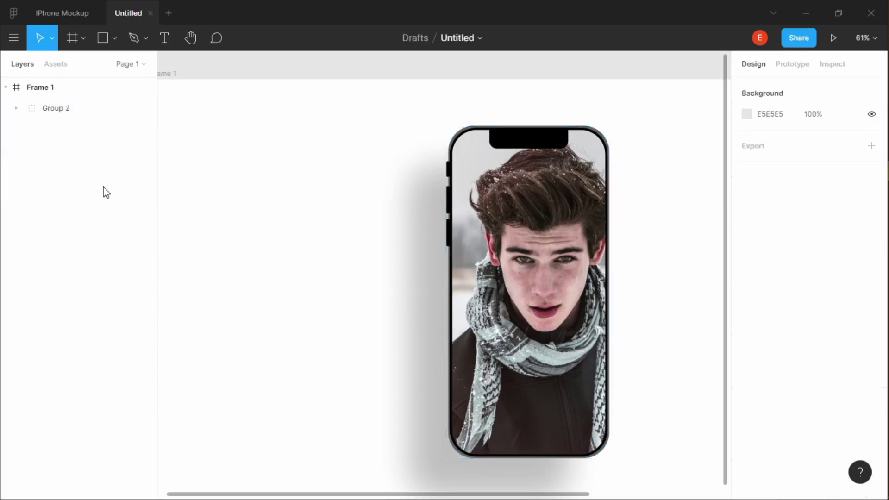
Rename the group containing the whole phone as IPhone
double_click(95, 111)
key("BackSpace")
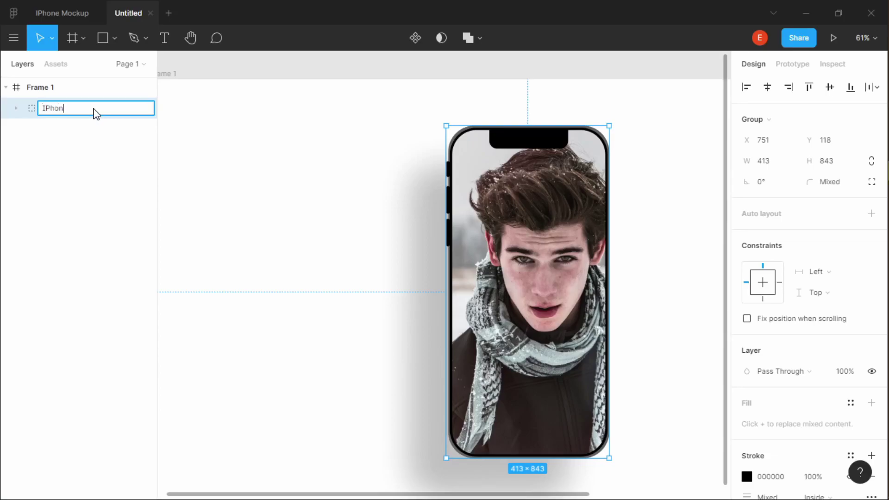
left_click(92, 251)
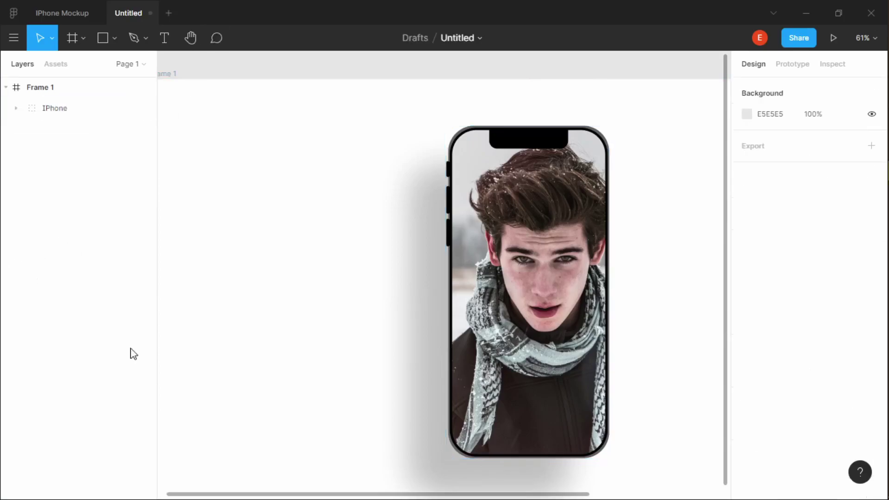
Move the IPhone group as one piece around the frame and leave it at about X 709, Y 133
left_click_drag(544, 314, 478, 299)
scroll(448, 309, "down", 3)
scroll(512, 310, "up", 3)
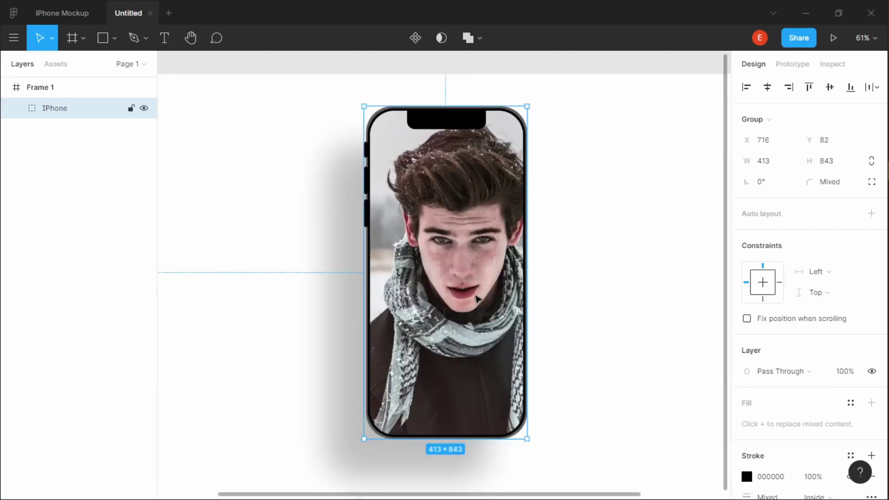
mouse_move(424, 344)
left_mouse_down()
mouse_move(440, 360)
mouse_move(439, 348)
left_mouse_up()
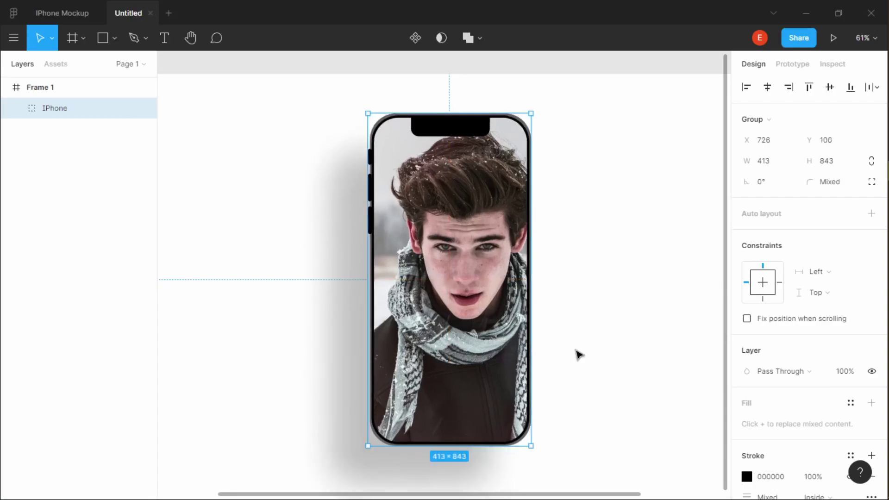
left_click_drag(473, 316, 470, 346)
scroll(519, 370, "down", 3)
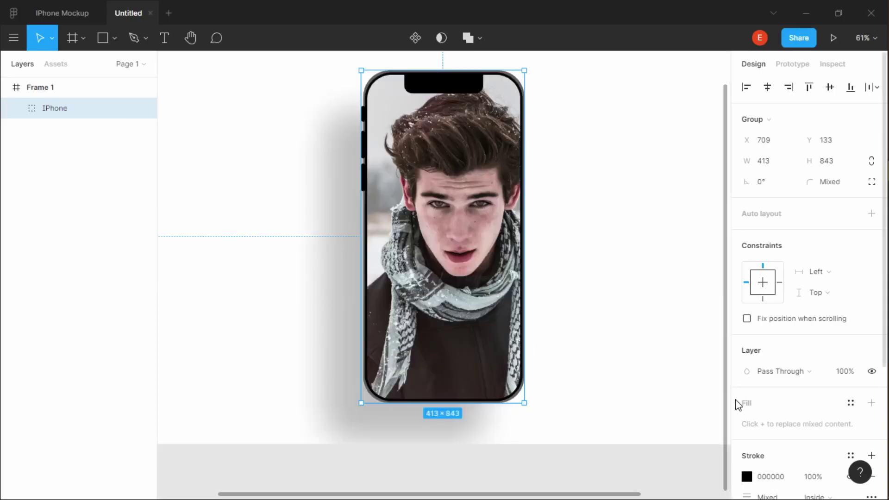
scroll(571, 390, "up", 2)
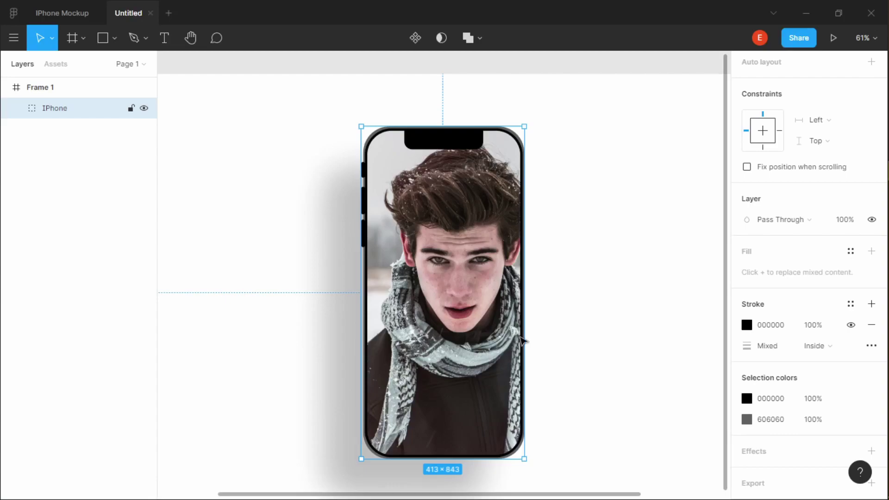
scroll(784, 435, "down", 1)
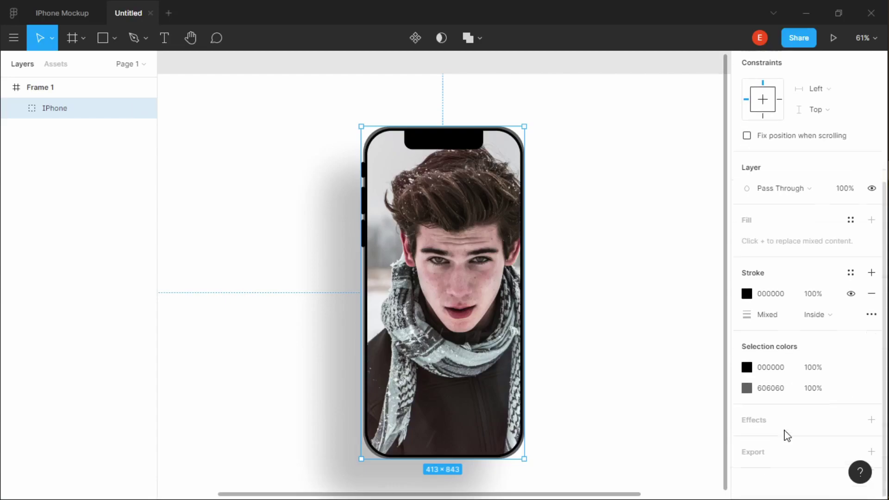
Export the IPhone group at 1x as a JPG file named IPhone, saved to the Desktop folder
left_click(873, 453)
left_click(841, 401)
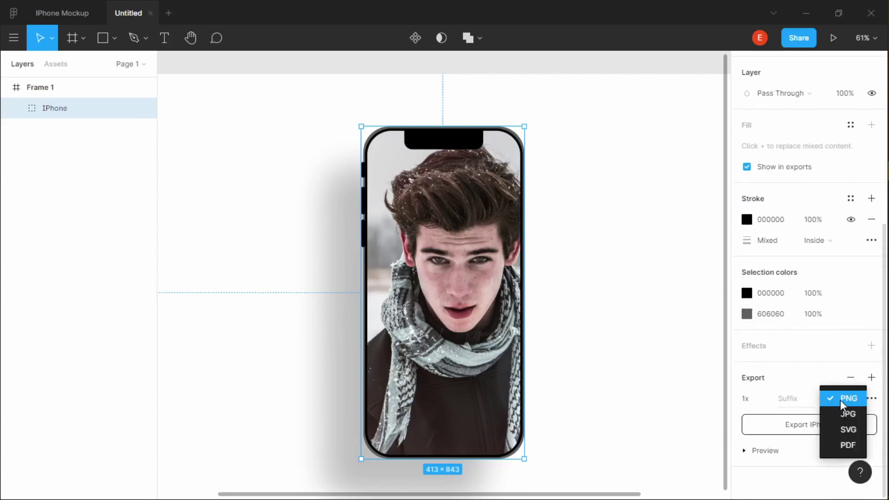
left_click(842, 415)
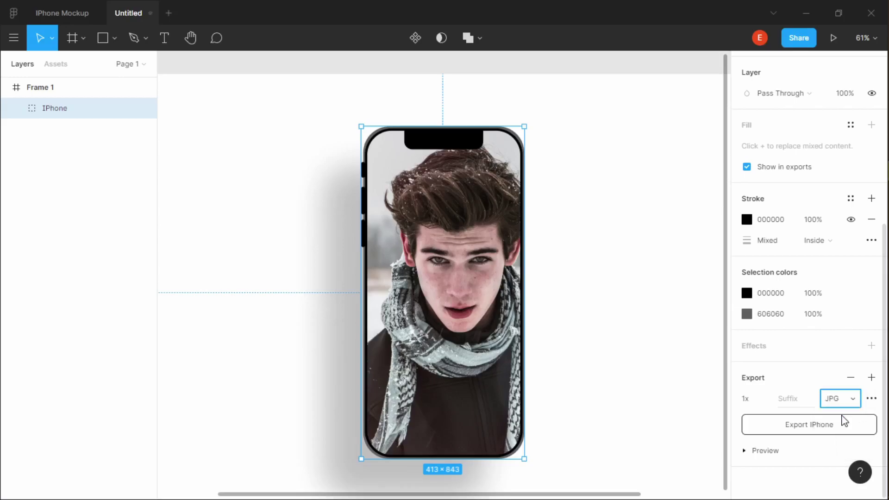
left_click(800, 428)
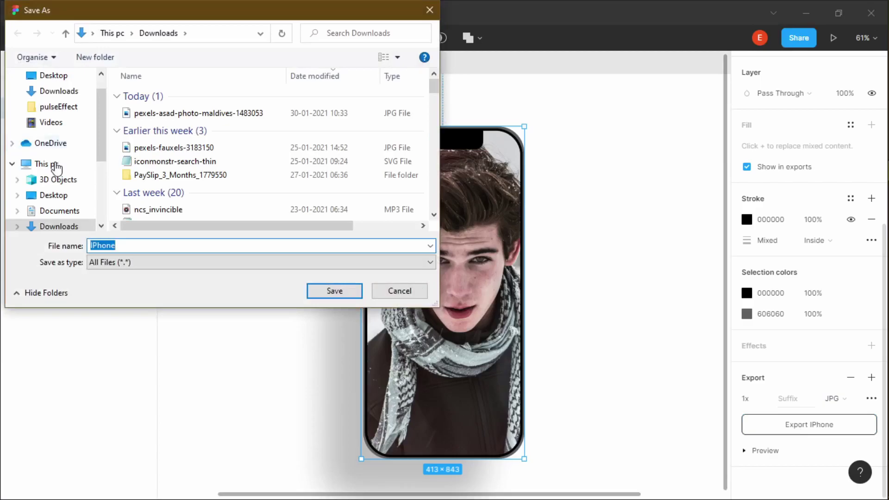
left_click(55, 197)
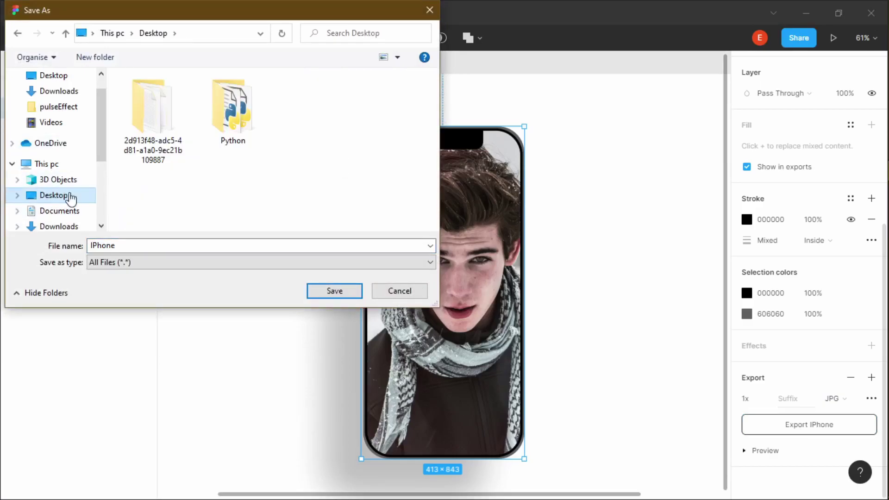
left_click(330, 293)
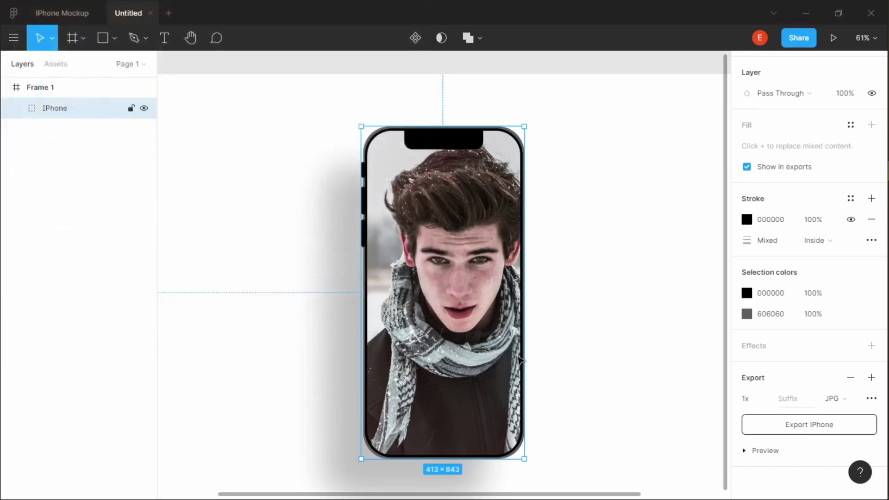
Switch to the Windows desktop and open the exported IPhone.jpg in Photos to check the image
left_click(882, 498)
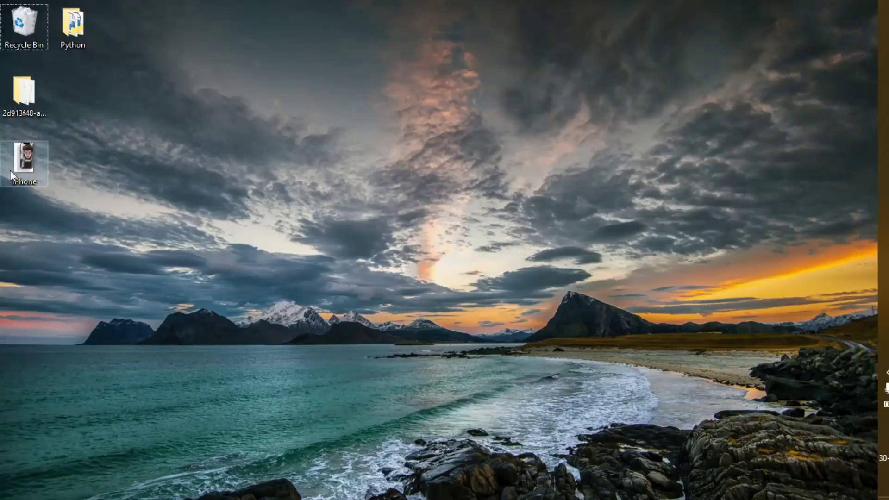
left_click(23, 166)
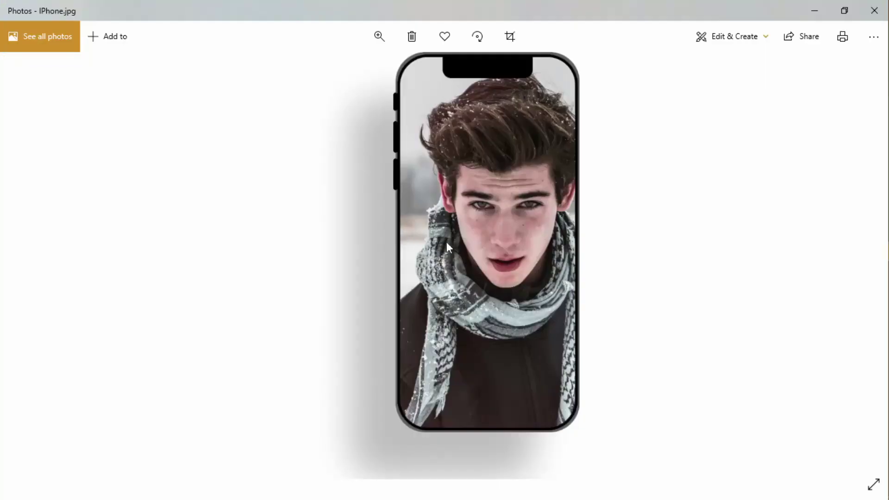